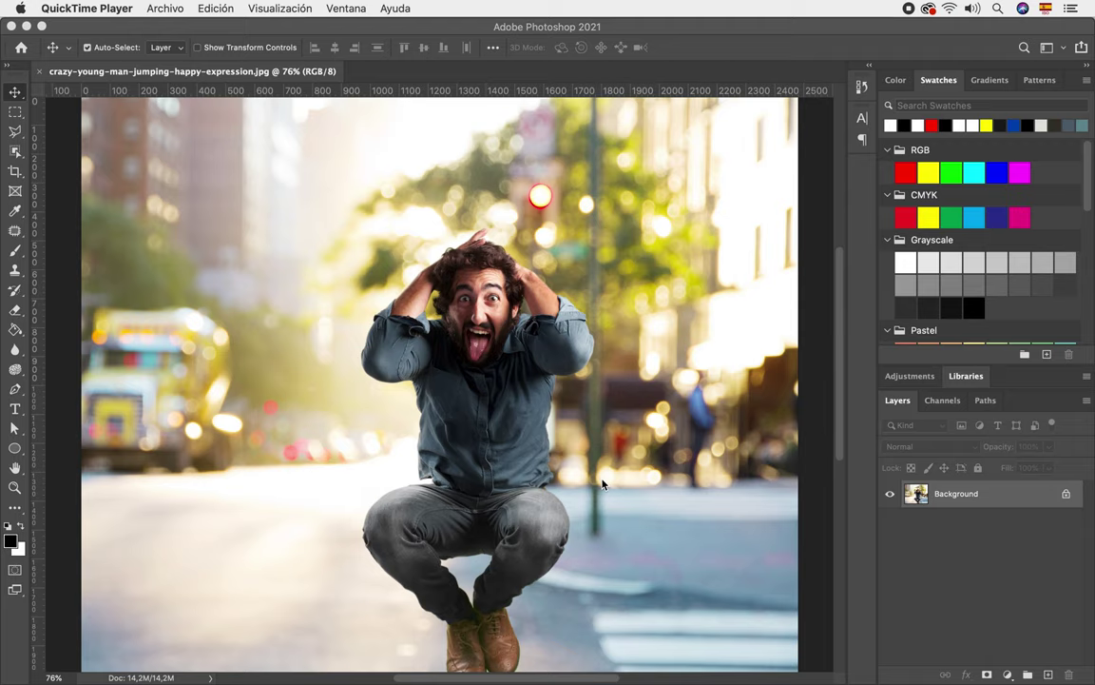
# Step: Bring the Photoshop window holding the jumping-man photo to the front
pyautogui.click(302, 126)
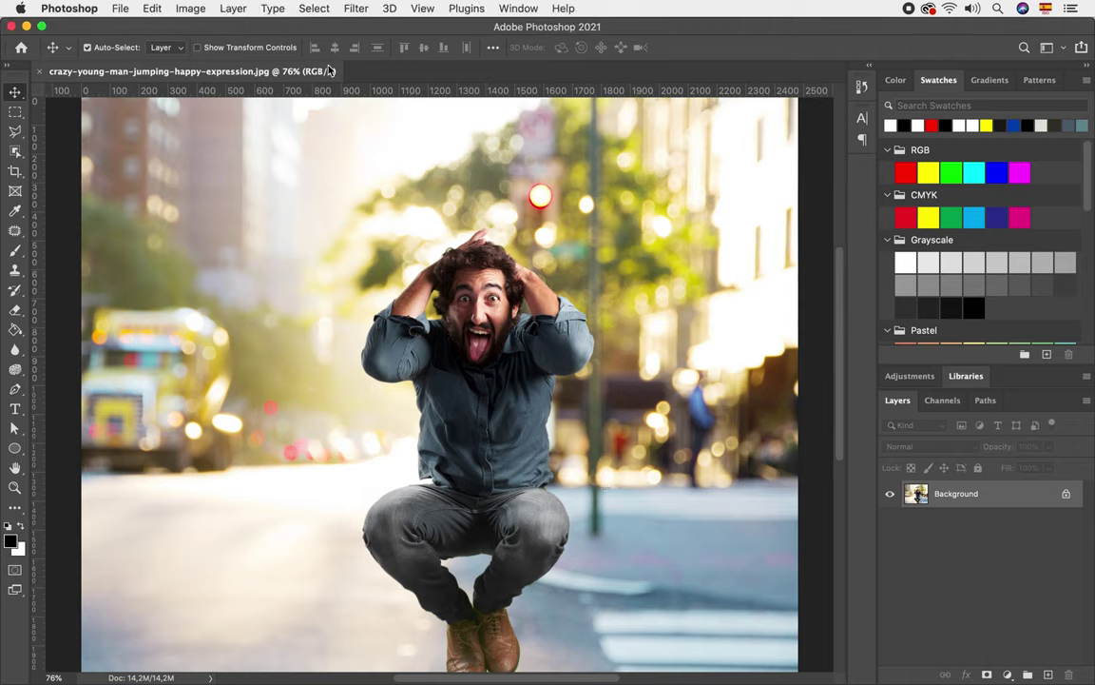
# Step: Use Select > Subject to automatically outline the jumping man
pyautogui.click(314, 8)
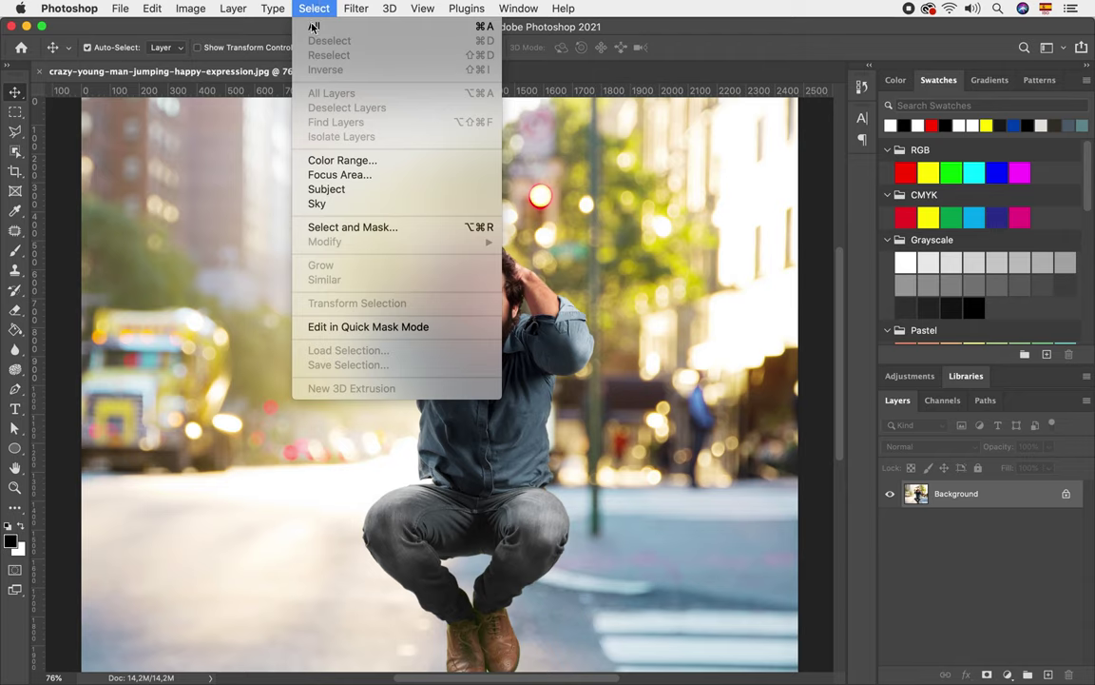
pyautogui.click(348, 197)
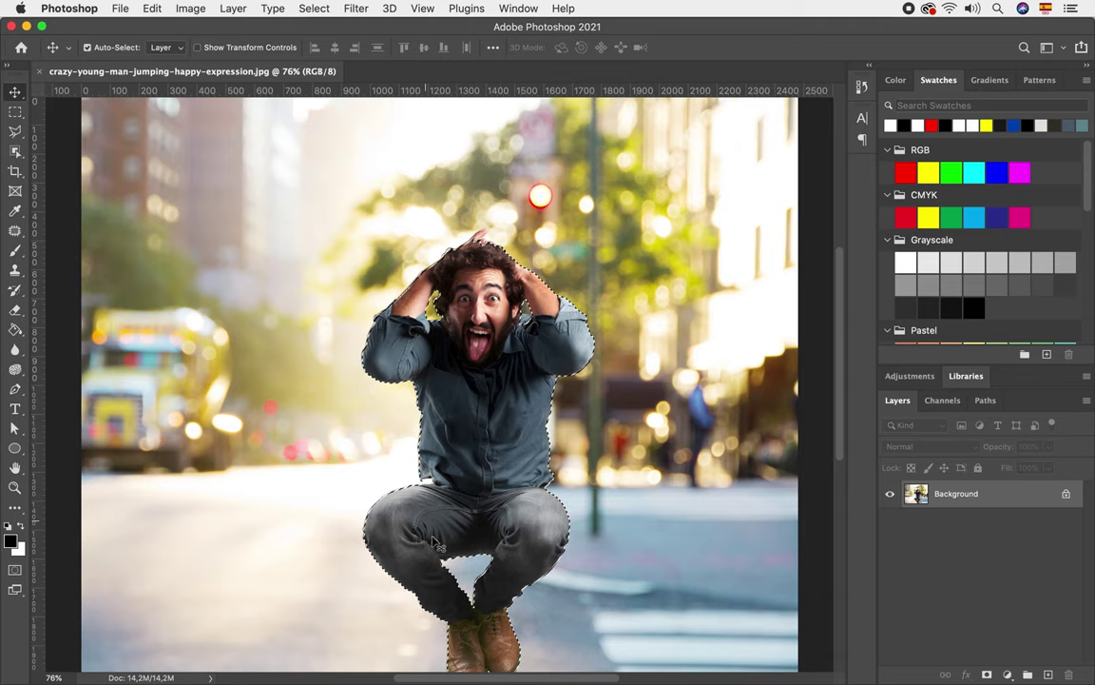
# Step: Subtract the background gap between shirt hem and thigh with the Polygonal Lasso
pyautogui.click(472, 507)
pyautogui.moveTo(473, 508); pyautogui.dragTo(544, 520)
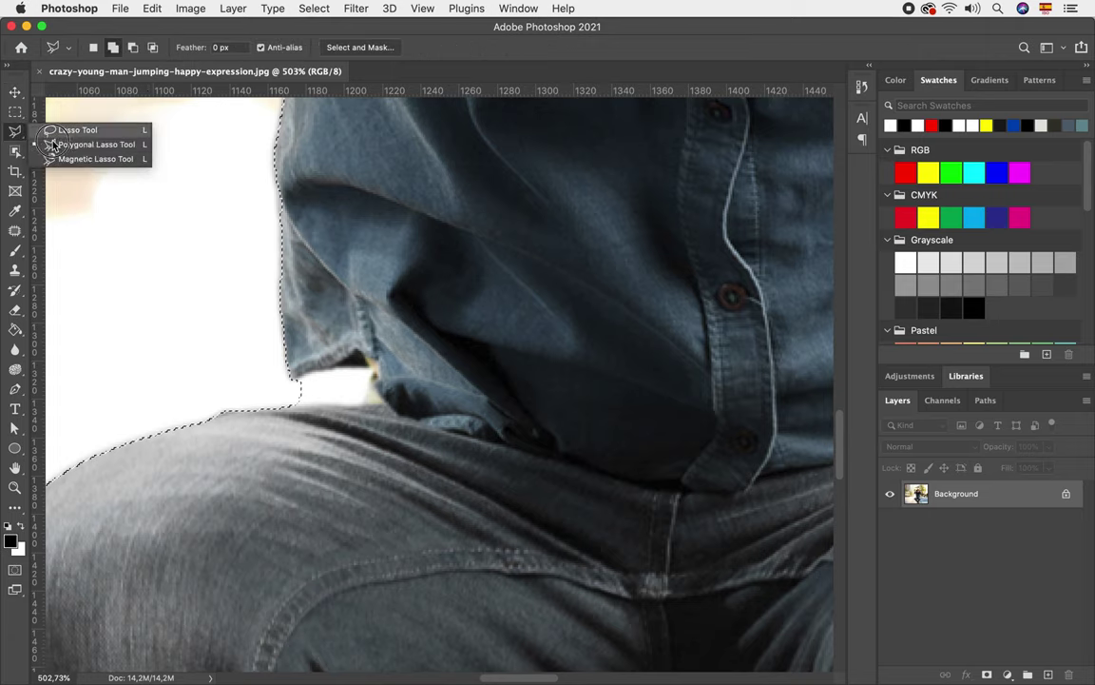
pyautogui.moveTo(16, 135); pyautogui.dragTo(57, 143)
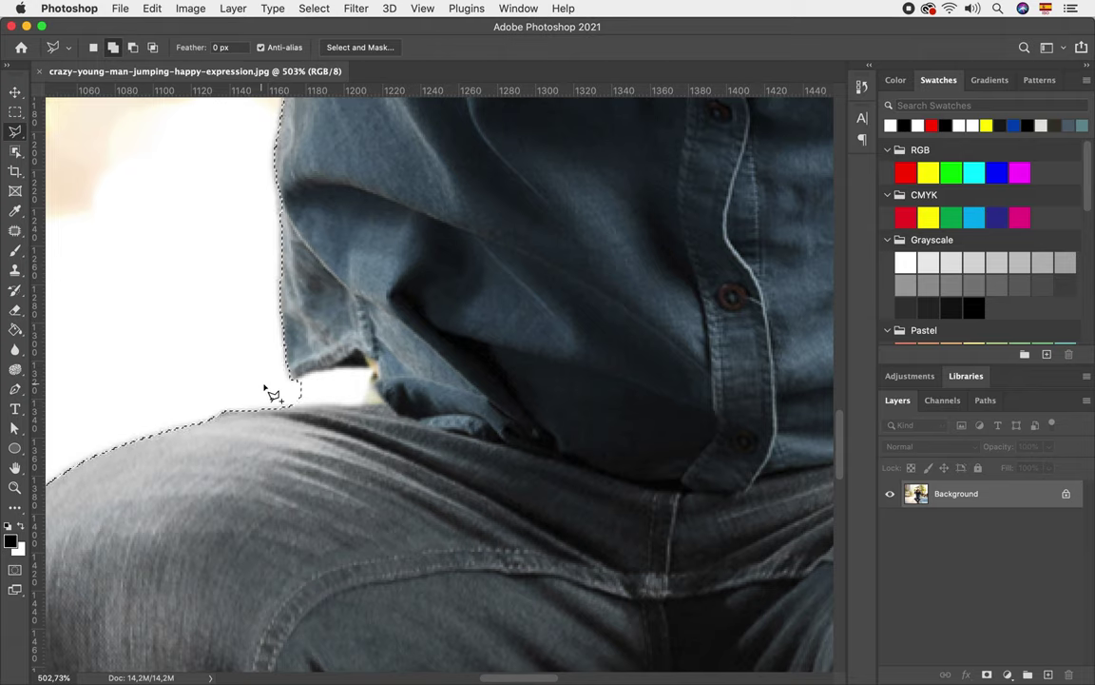
pyautogui.press('alt')
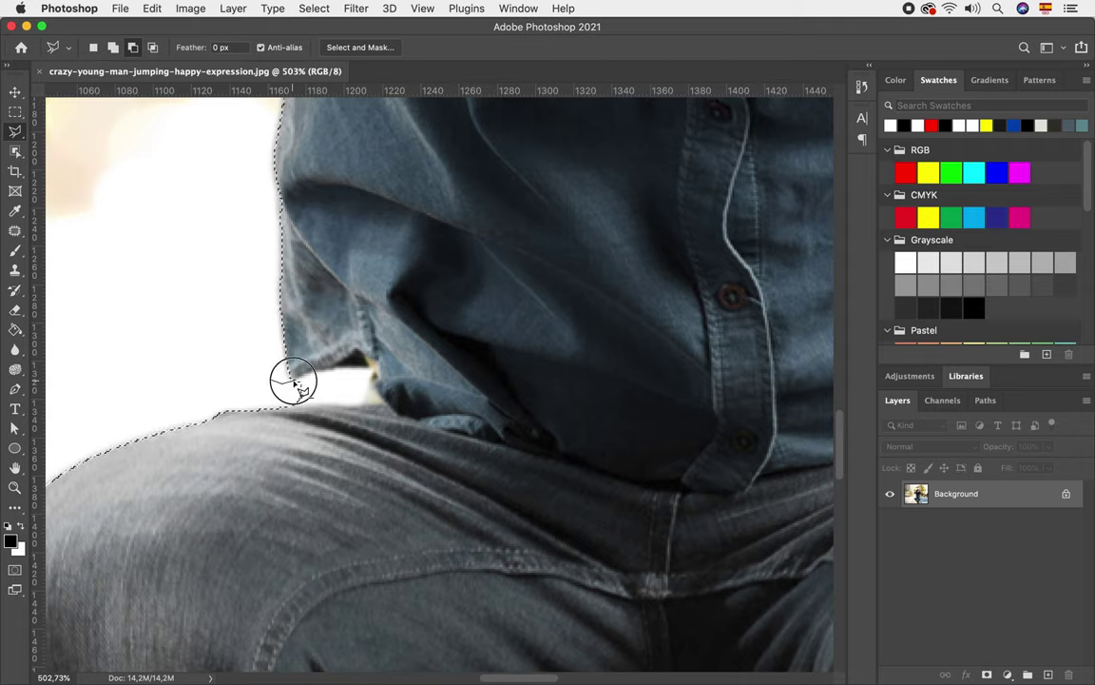
pyautogui.moveTo(271, 380); pyautogui.dragTo(373, 373)
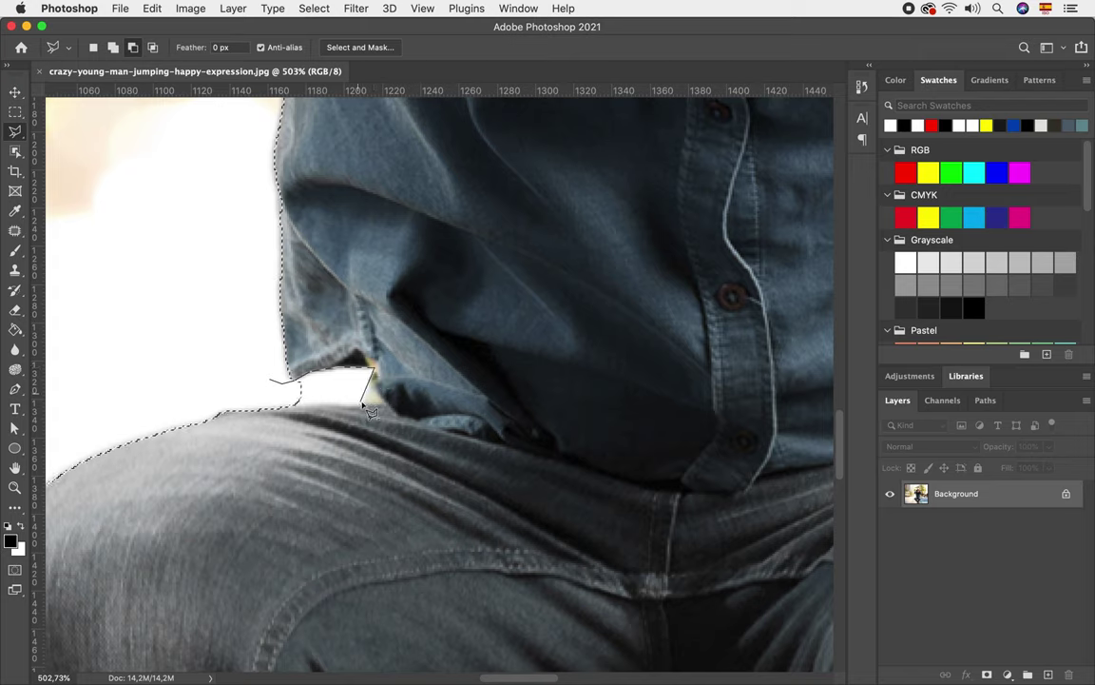
pyautogui.moveTo(370, 373)
pyautogui.mouseDown()
pyautogui.moveTo(342, 406)
pyautogui.moveTo(309, 407)
pyautogui.moveTo(274, 380)
pyautogui.mouseUp()
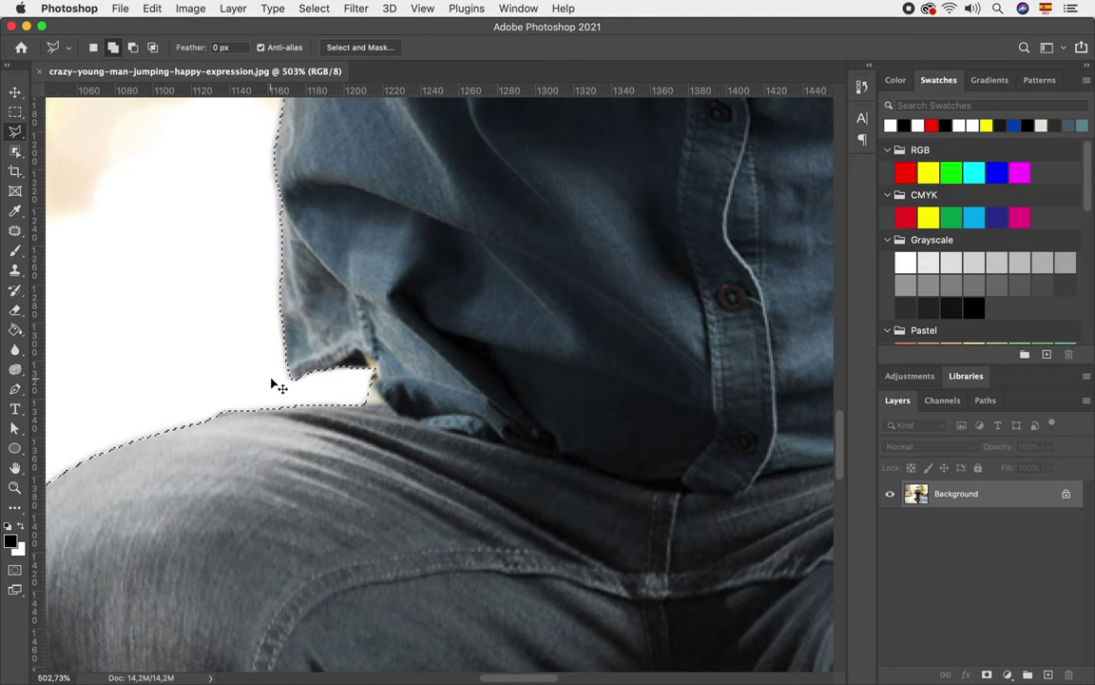
pyautogui.press('super+0')
pyautogui.moveTo(489, 215); pyautogui.dragTo(587, 265)
pyautogui.moveTo(582, 397); pyautogui.dragTo(535, 322)
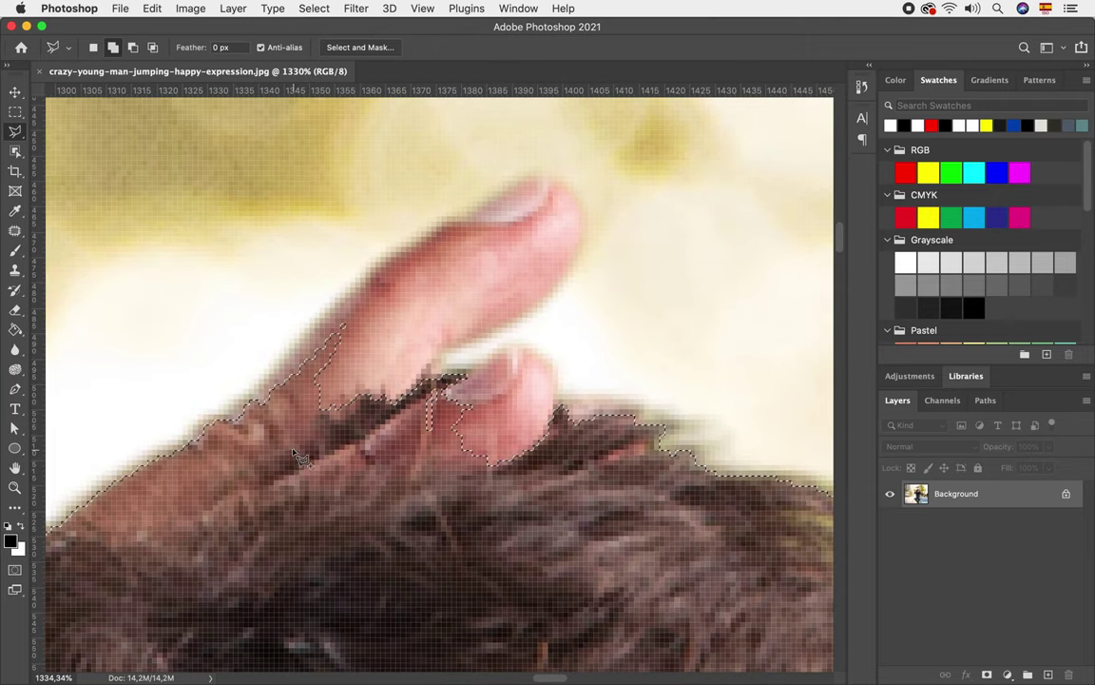
# Step: Trace a Polygonal Lasso outline up and around the raised fingertip above the hair
pyautogui.click(262, 386)
pyautogui.click(333, 307)
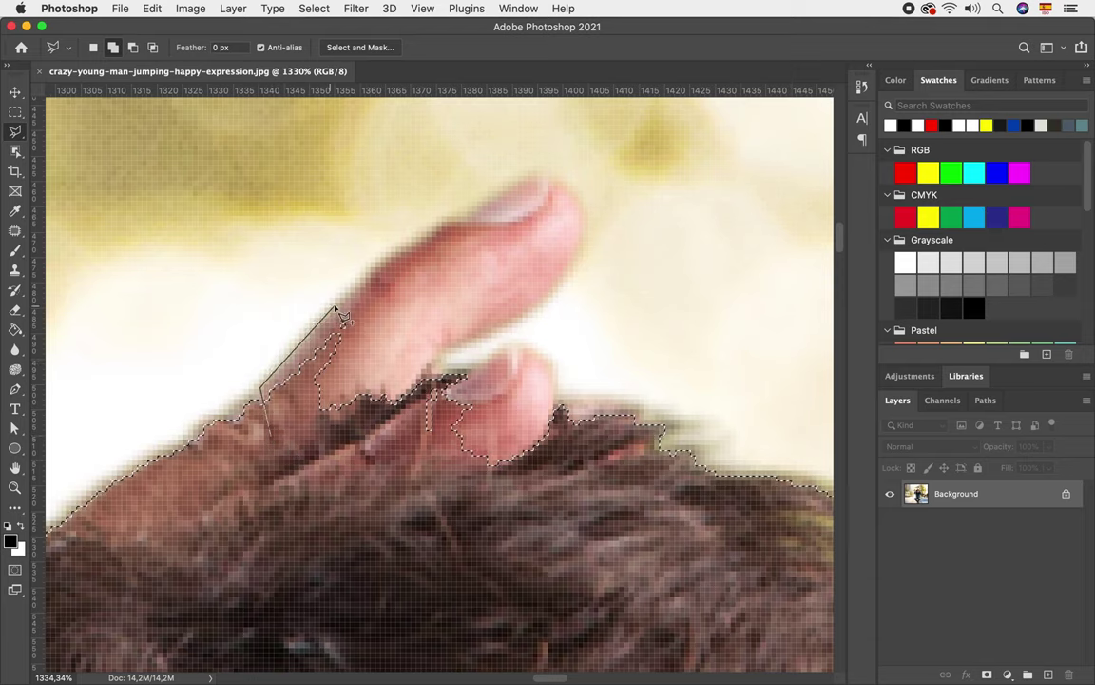
pyautogui.click(370, 285)
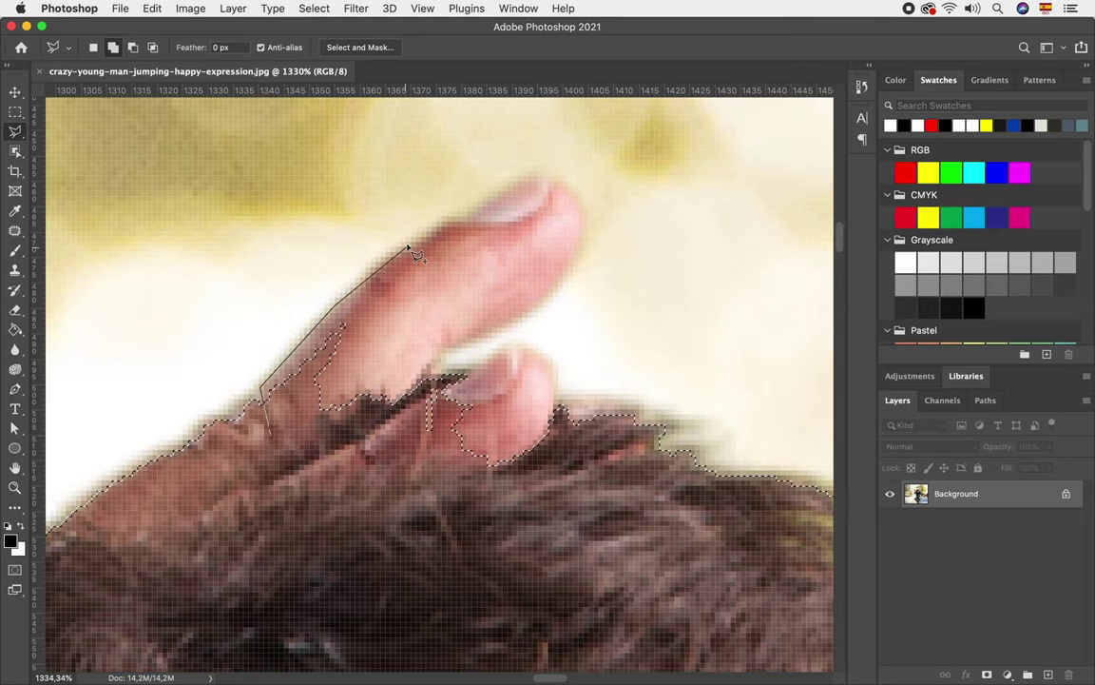
pyautogui.click(408, 249)
pyautogui.click(464, 218)
pyautogui.click(513, 183)
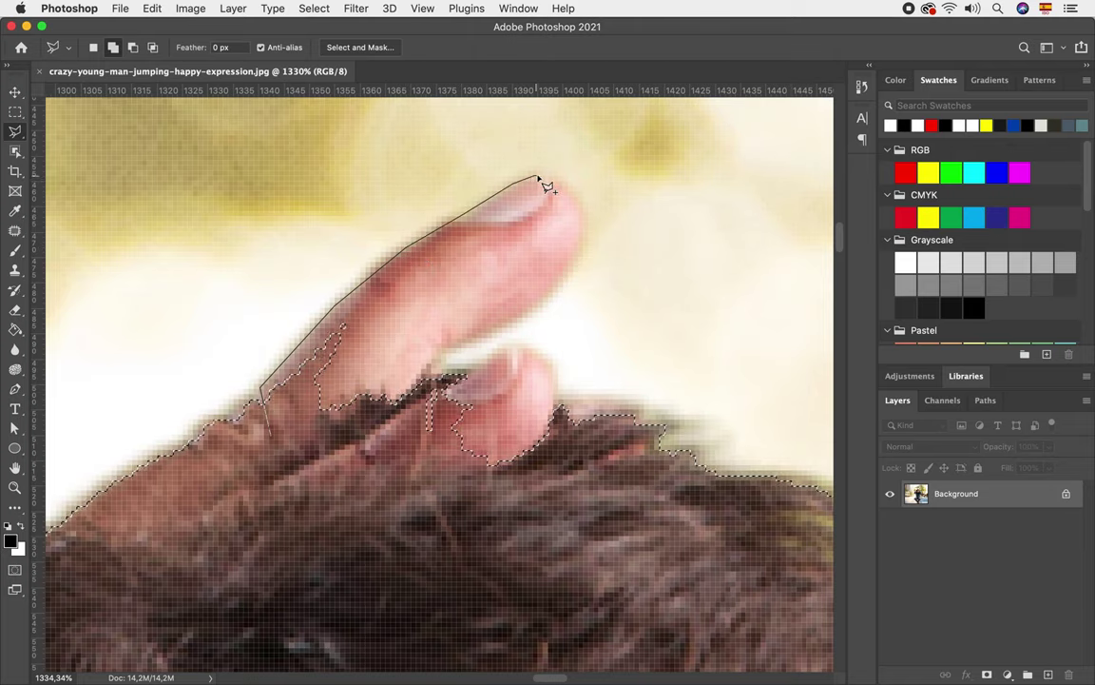
pyautogui.click(536, 177)
pyautogui.click(565, 183)
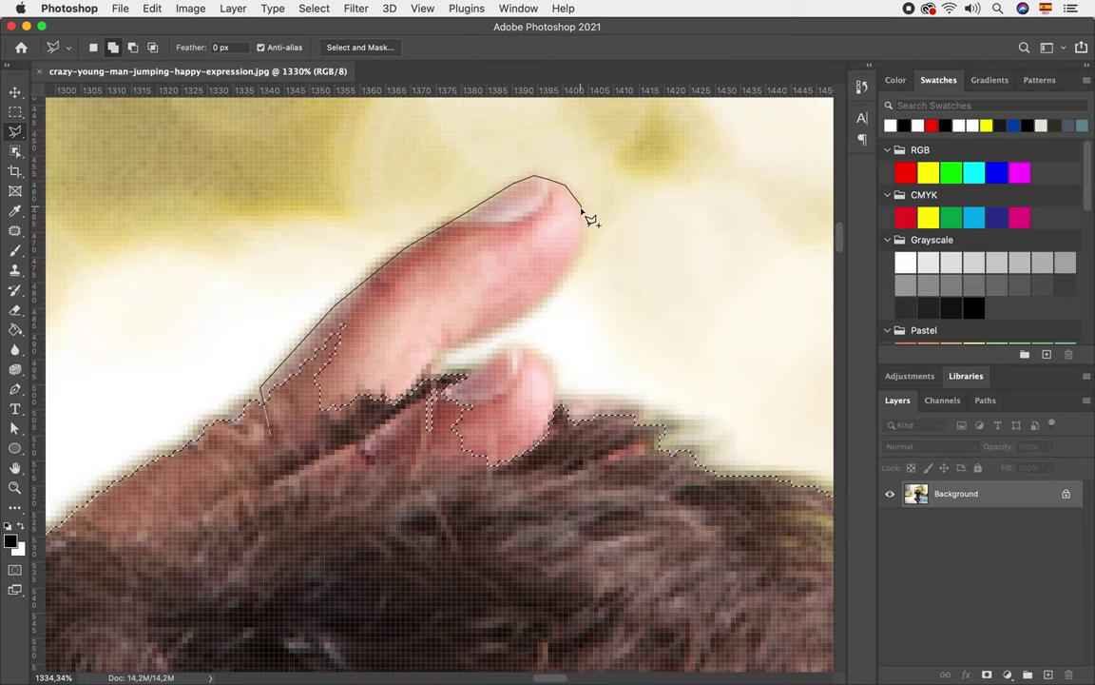
pyautogui.click(581, 205)
pyautogui.click(582, 233)
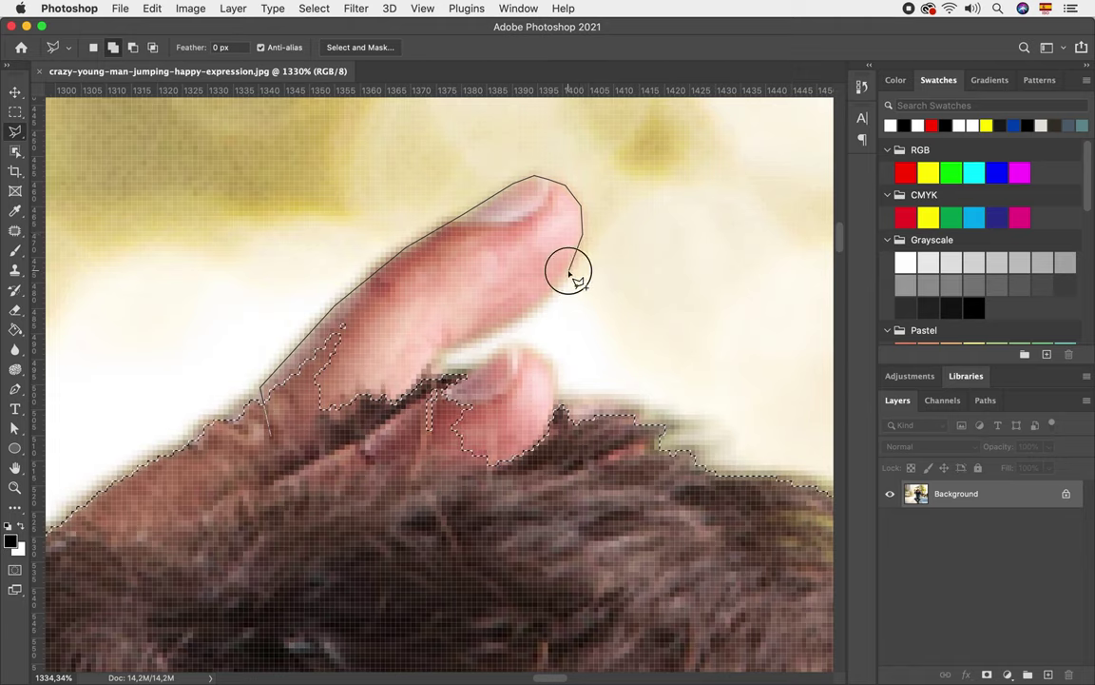
pyautogui.click(569, 274)
pyautogui.click(548, 301)
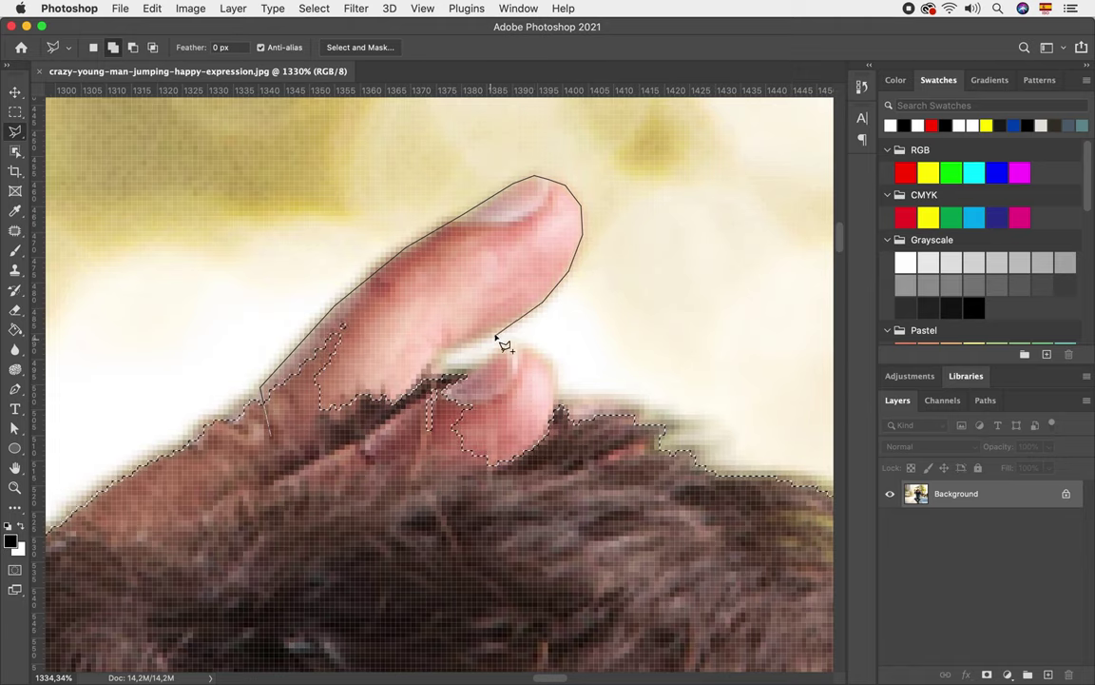
pyautogui.click(497, 334)
# Step: Trace around the lower fingertip and into the hair, closing to add the fingers
pyautogui.click(439, 352)
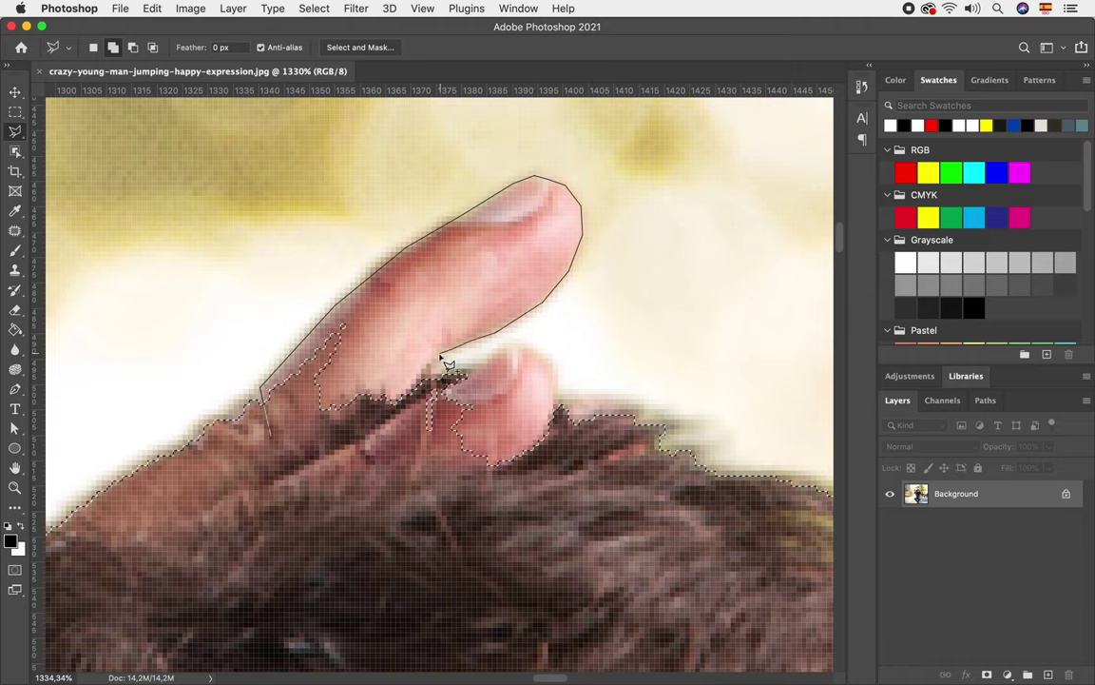
pyautogui.click(463, 370)
pyautogui.click(494, 352)
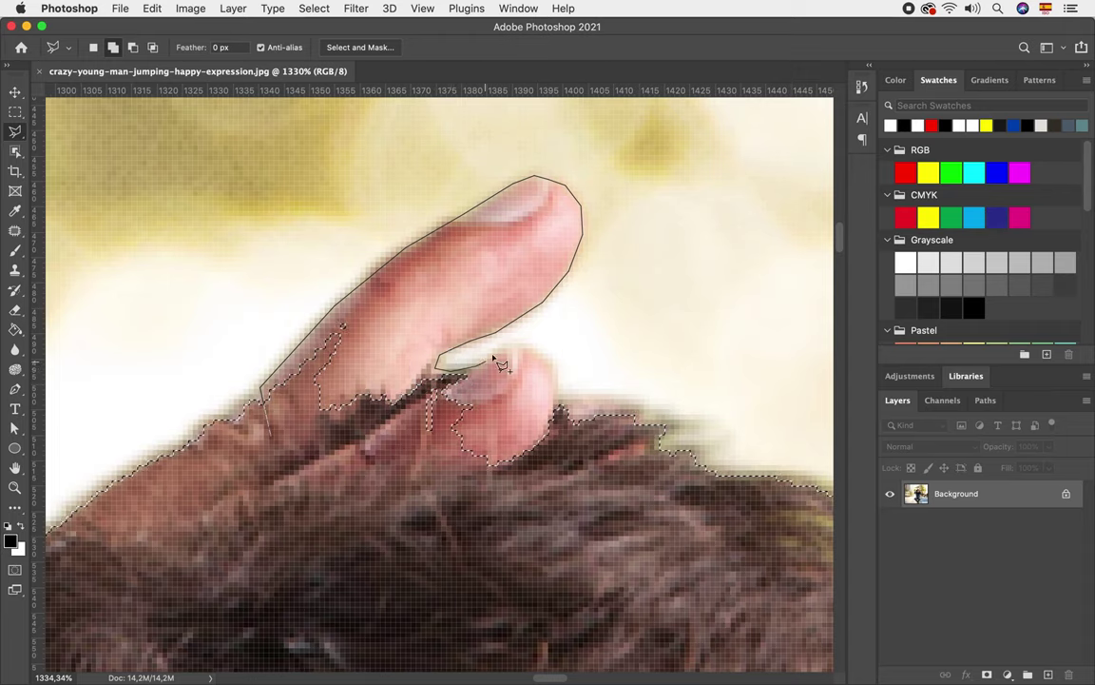
pyautogui.click(519, 349)
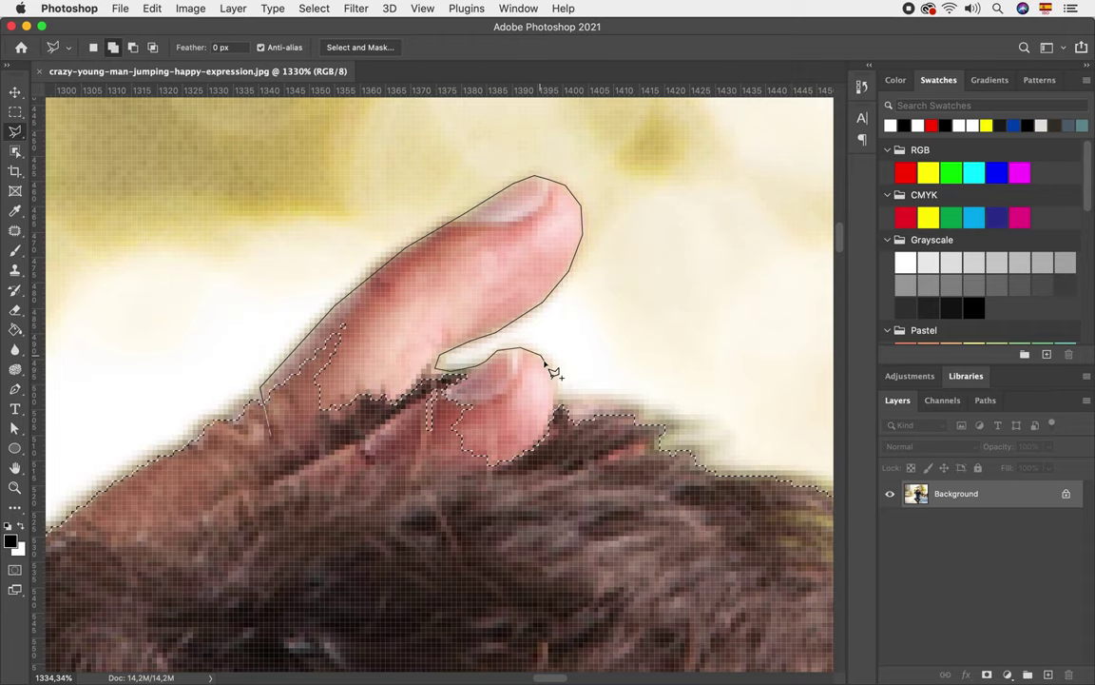
pyautogui.click(549, 365)
pyautogui.click(561, 390)
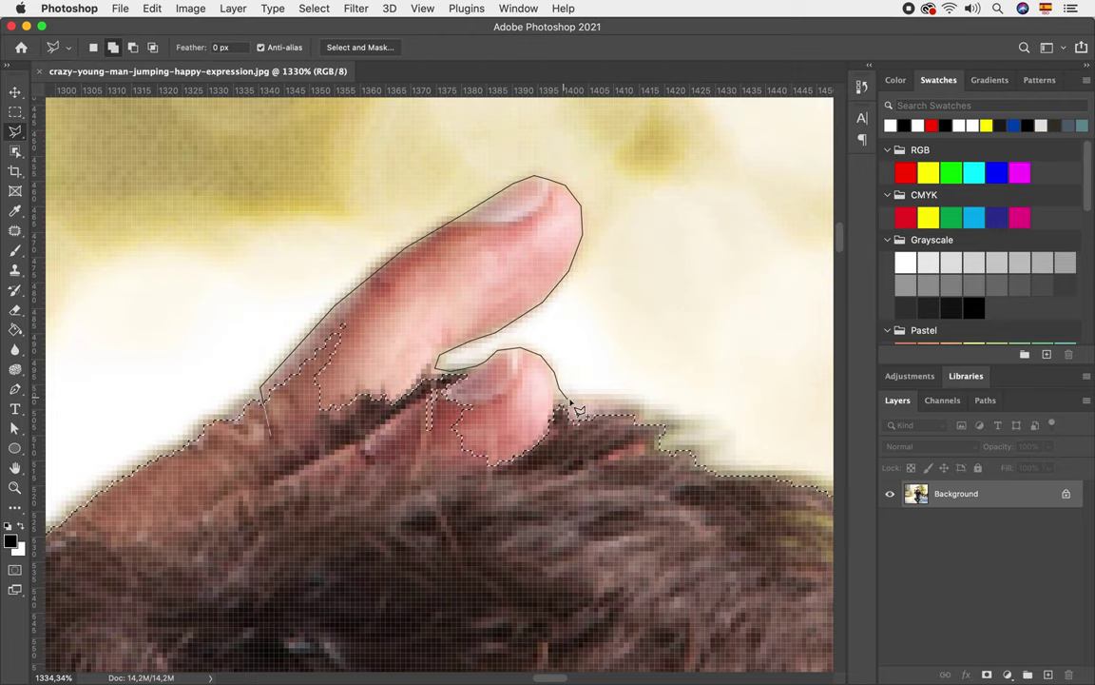
pyautogui.click(567, 399)
pyautogui.click(639, 405)
pyautogui.click(642, 421)
pyautogui.click(566, 536)
pyautogui.click(283, 530)
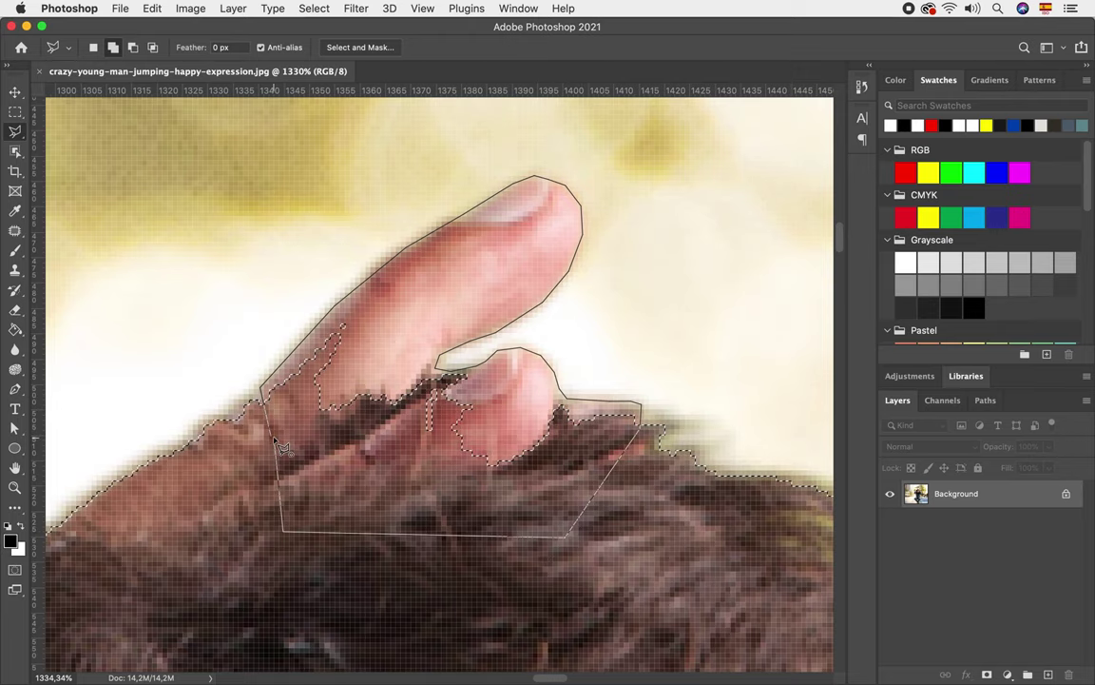
pyautogui.doubleClick(276, 441)
pyautogui.press('super+0')
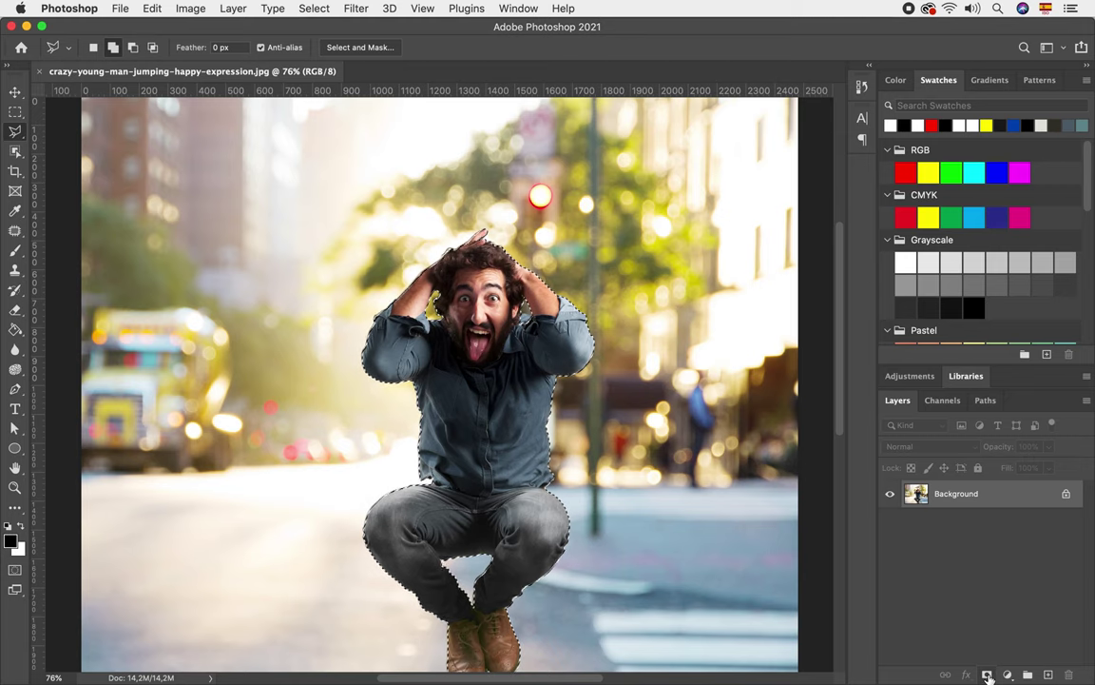
# Step: Mask the man out of the street background and add an empty Layer 1
pyautogui.click(988, 675)
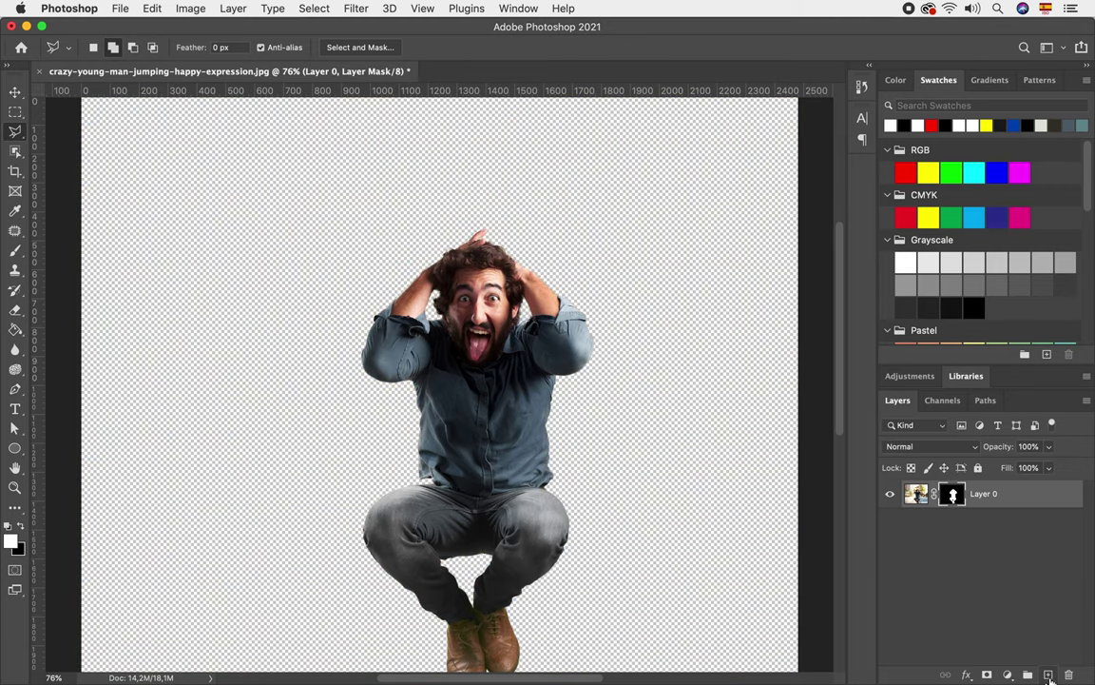
pyautogui.click(1047, 674)
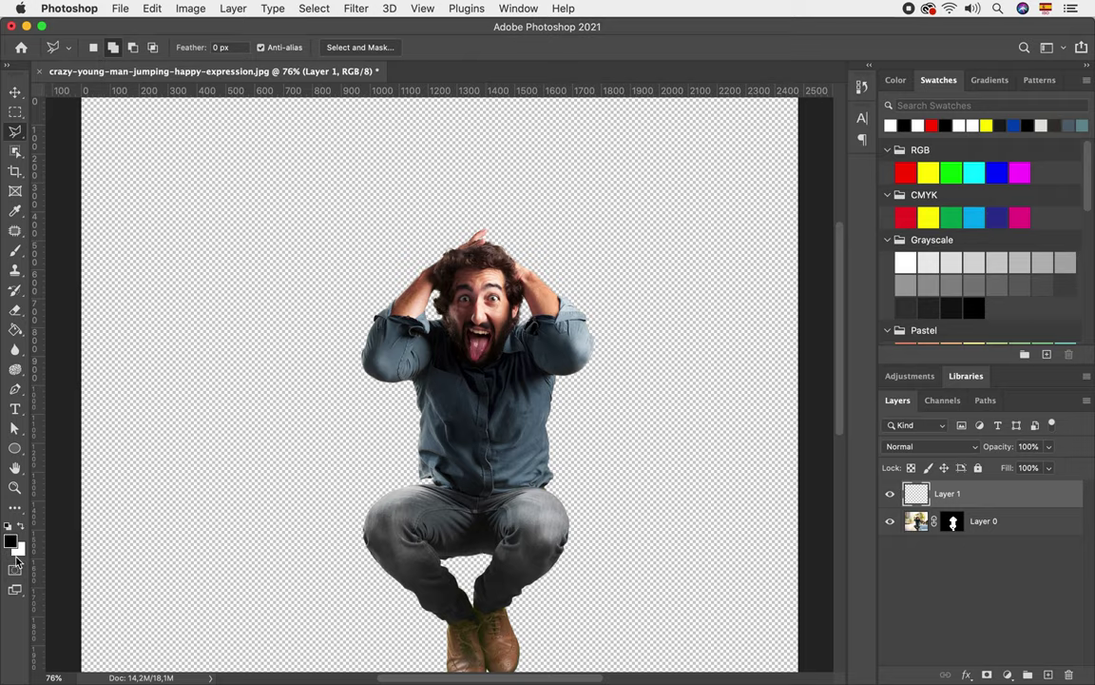
# Step: Fill Layer 1 with black and move it beneath the man's Layer 0
pyautogui.hotkey('alt', 'BackSpace')
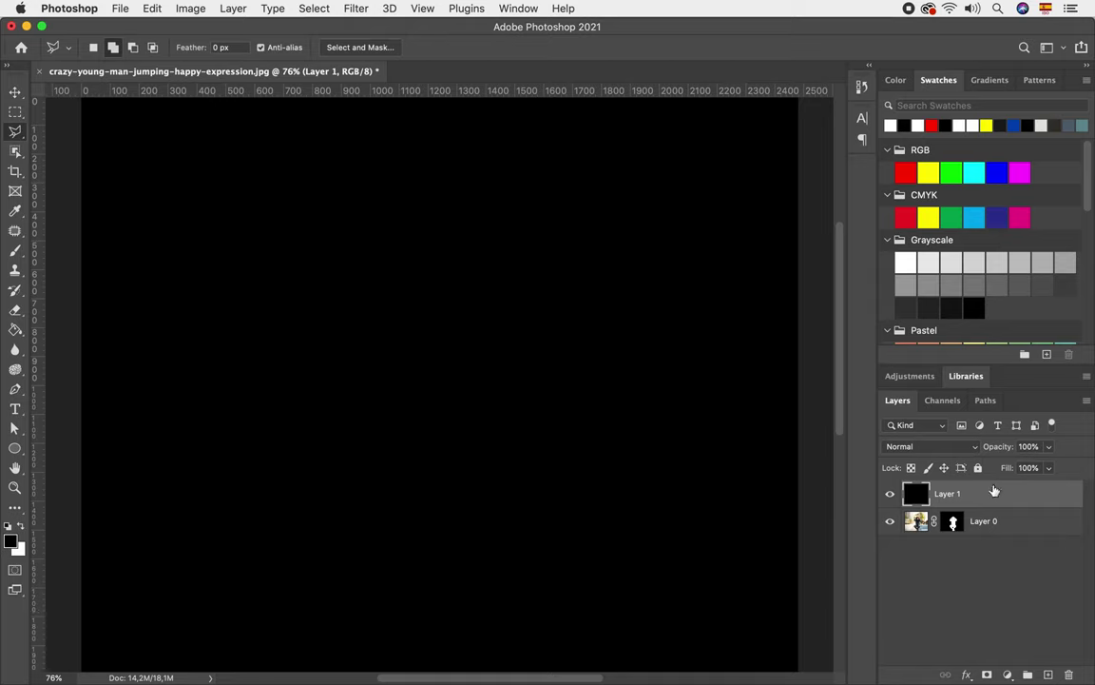
pyautogui.moveTo(992, 490); pyautogui.dragTo(990, 528)
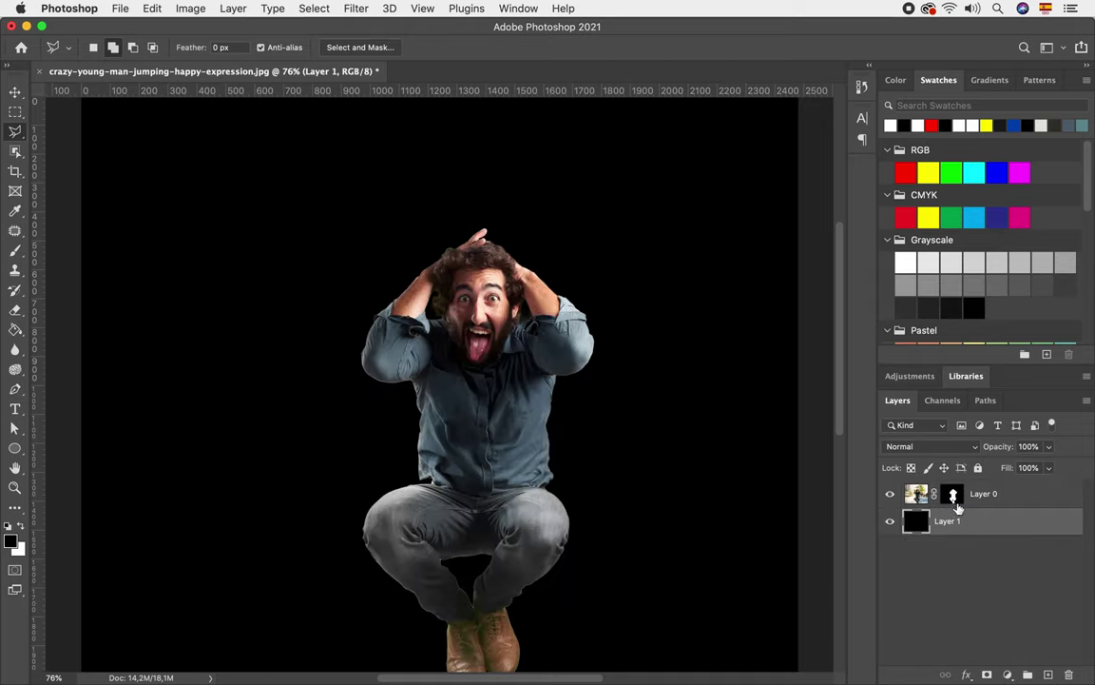
pyautogui.click(955, 496)
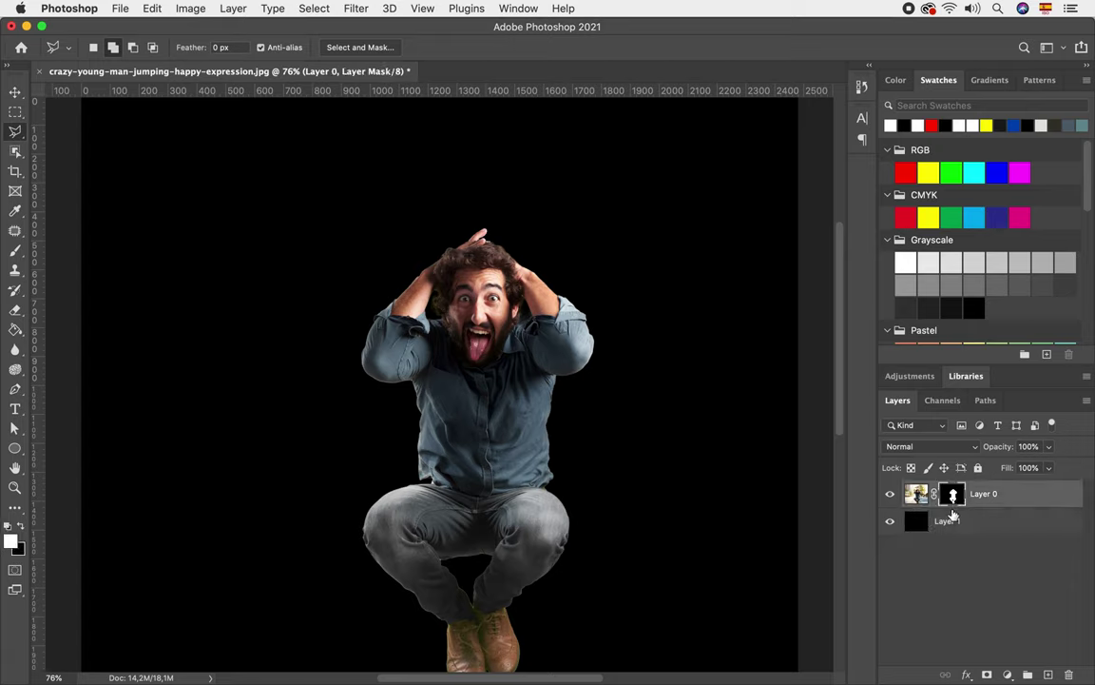
pyautogui.click(968, 673)
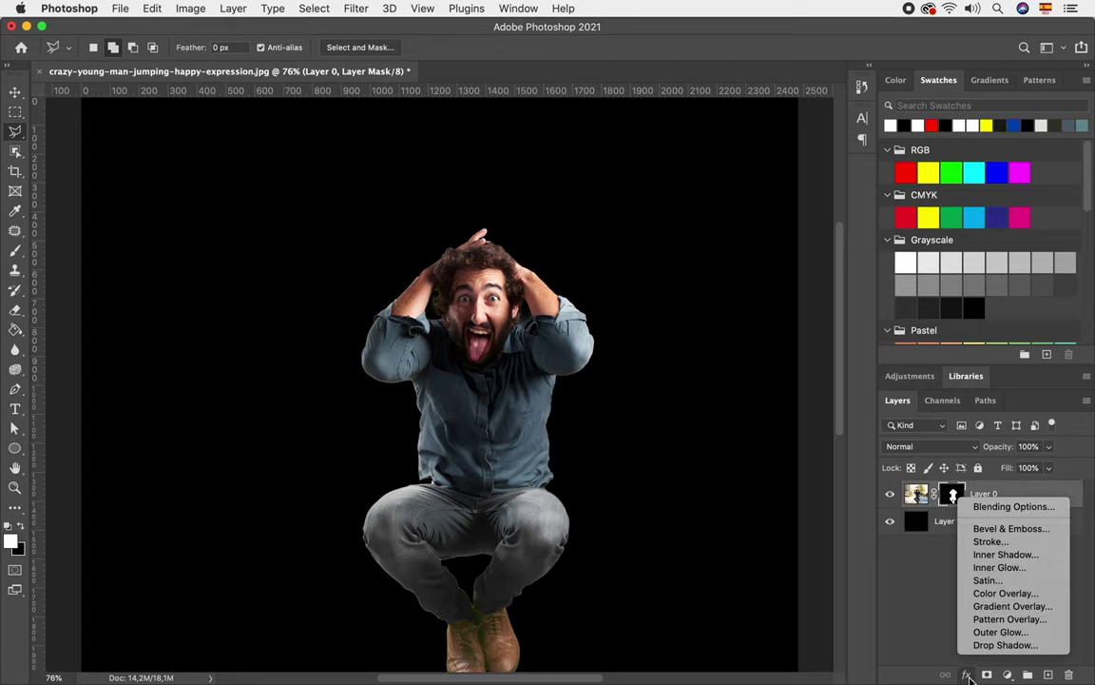
# Step: Add a 24 px white Stroke effect positioned outside the man's figure
pyautogui.click(989, 541)
pyautogui.moveTo(432, 109); pyautogui.dragTo(800, 139)
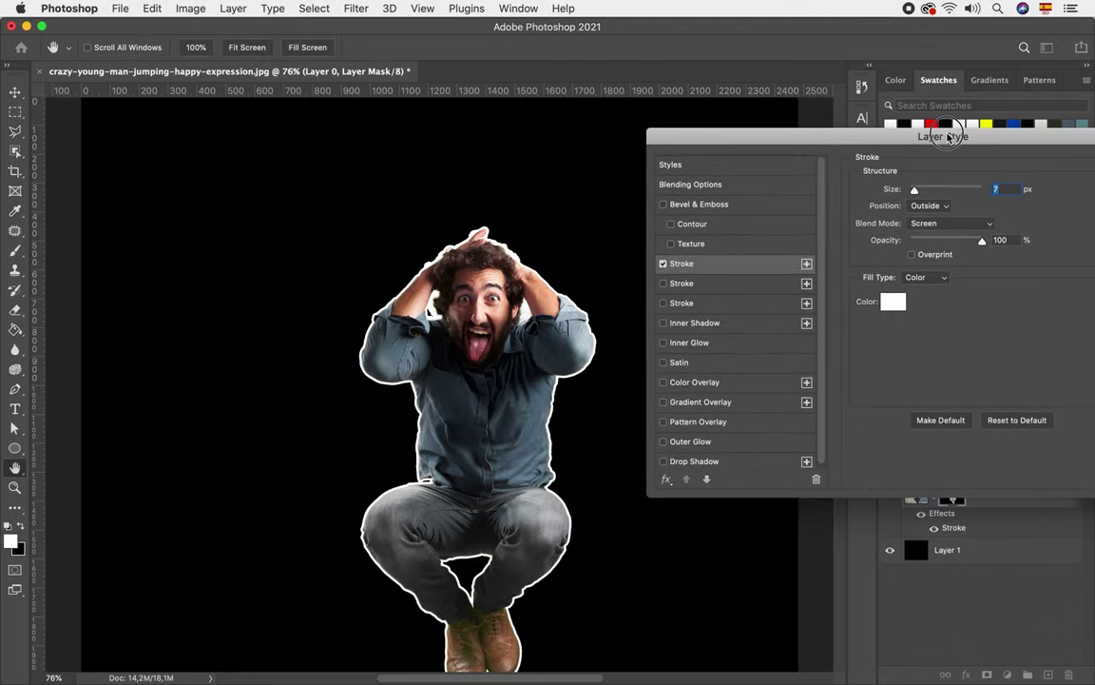
pyautogui.moveTo(959, 138); pyautogui.dragTo(937, 140)
pyautogui.moveTo(899, 190); pyautogui.dragTo(901, 193)
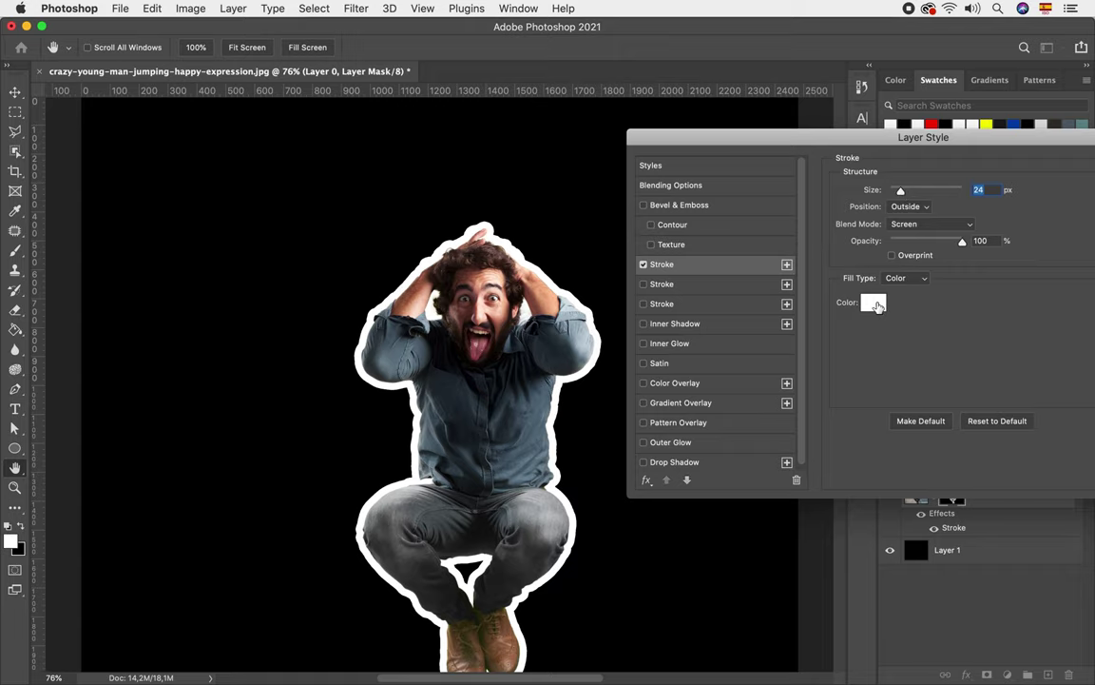
pyautogui.click(876, 303)
pyautogui.click(697, 431)
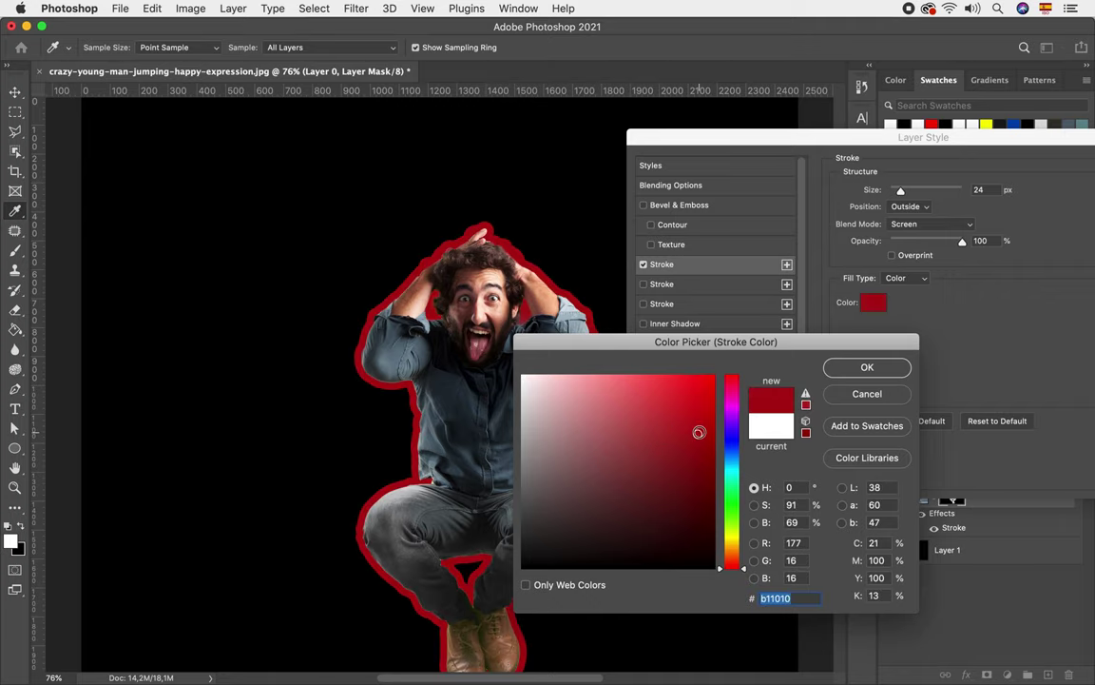
pyautogui.click(869, 396)
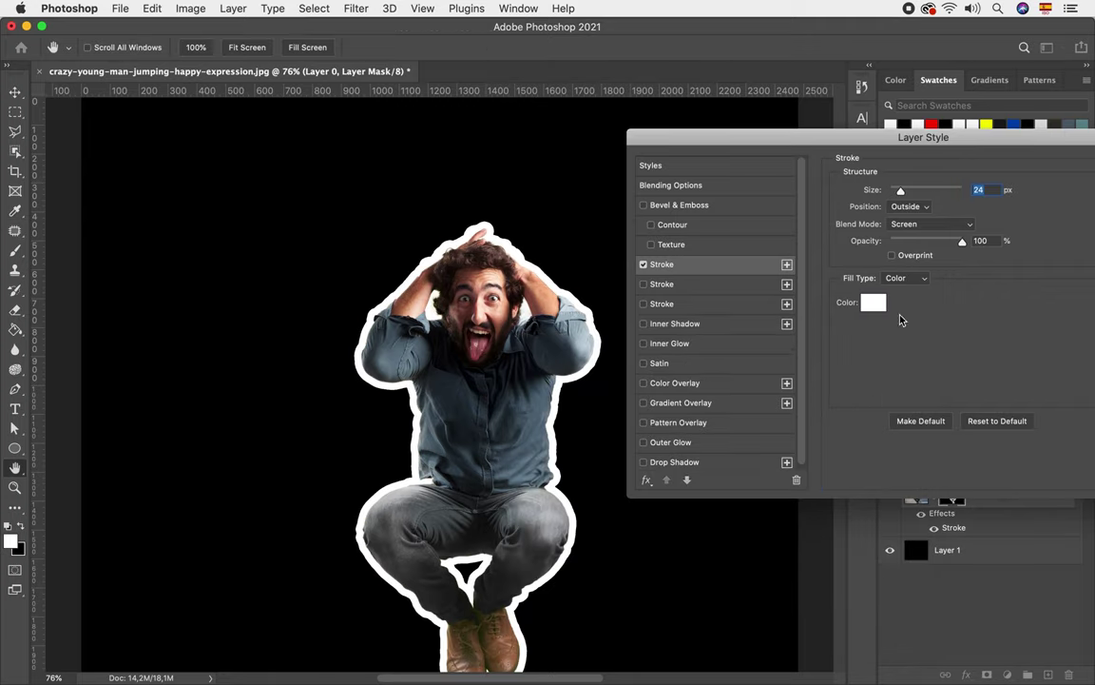
pyautogui.click(898, 277)
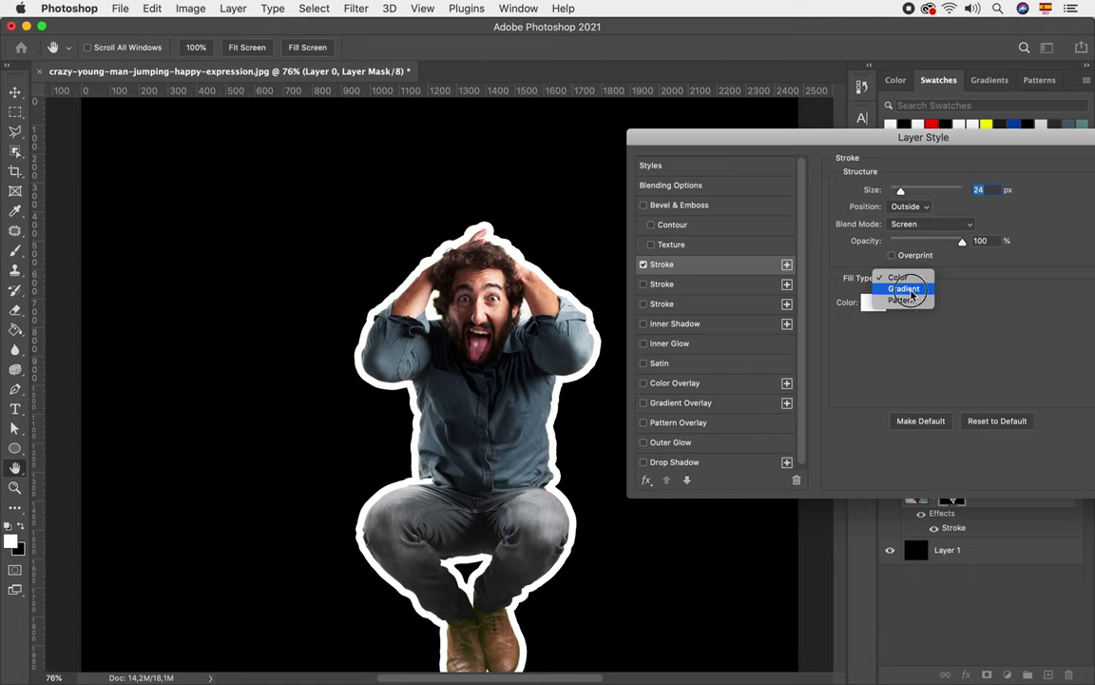
pyautogui.click(902, 290)
pyautogui.click(960, 303)
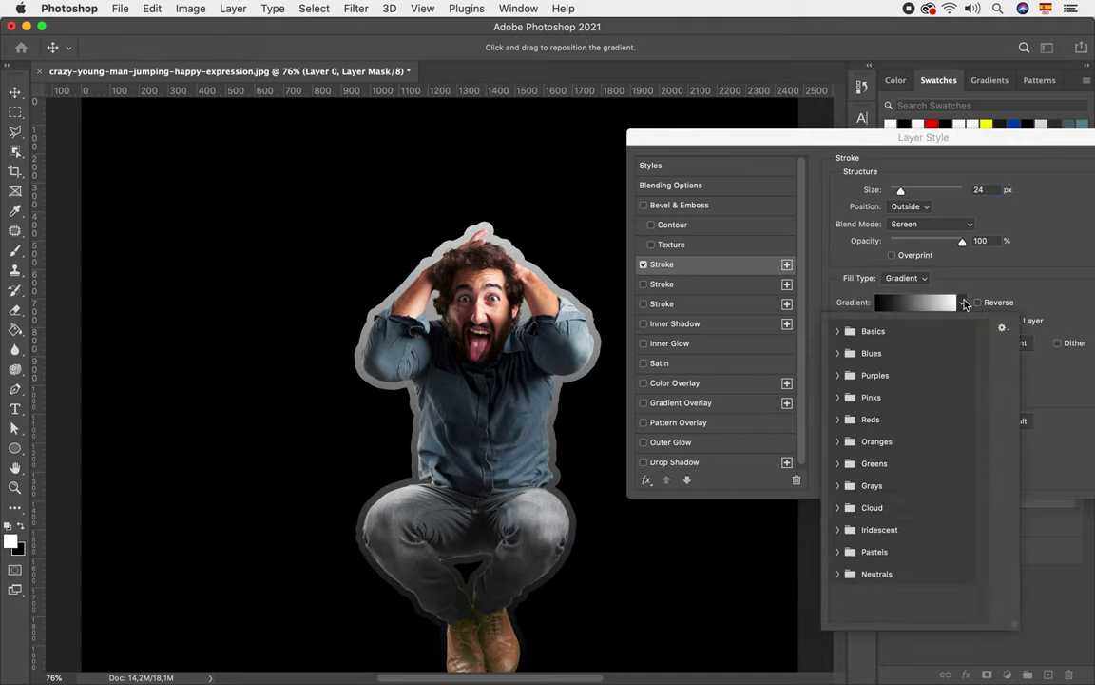
pyautogui.click(838, 353)
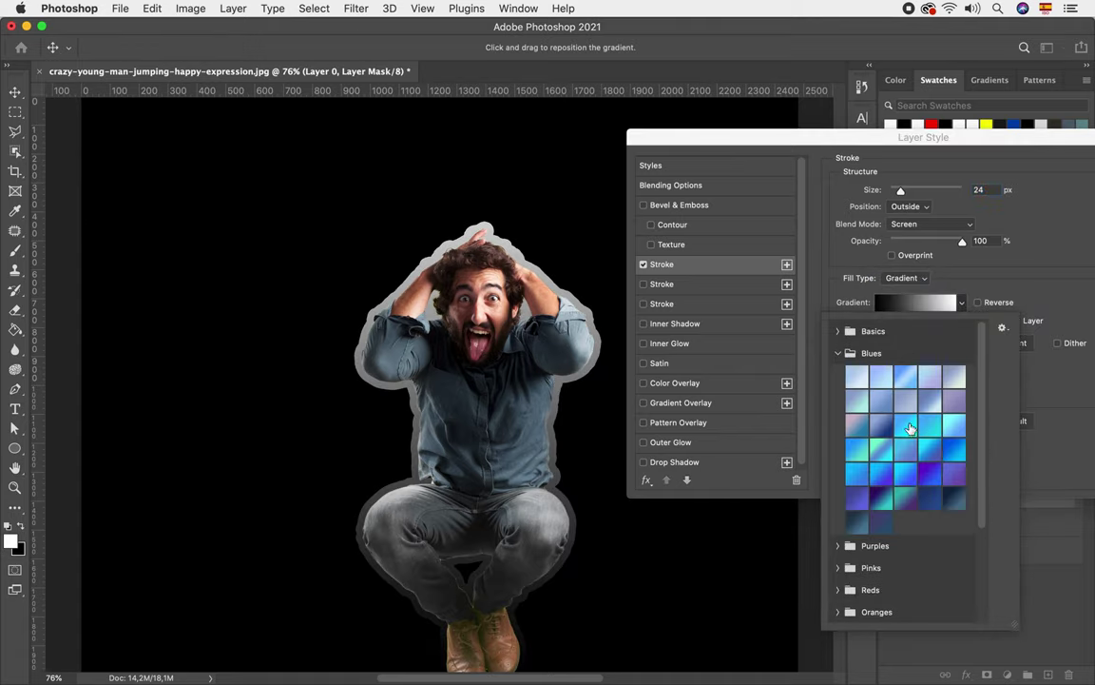
pyautogui.click(909, 424)
pyautogui.click(930, 496)
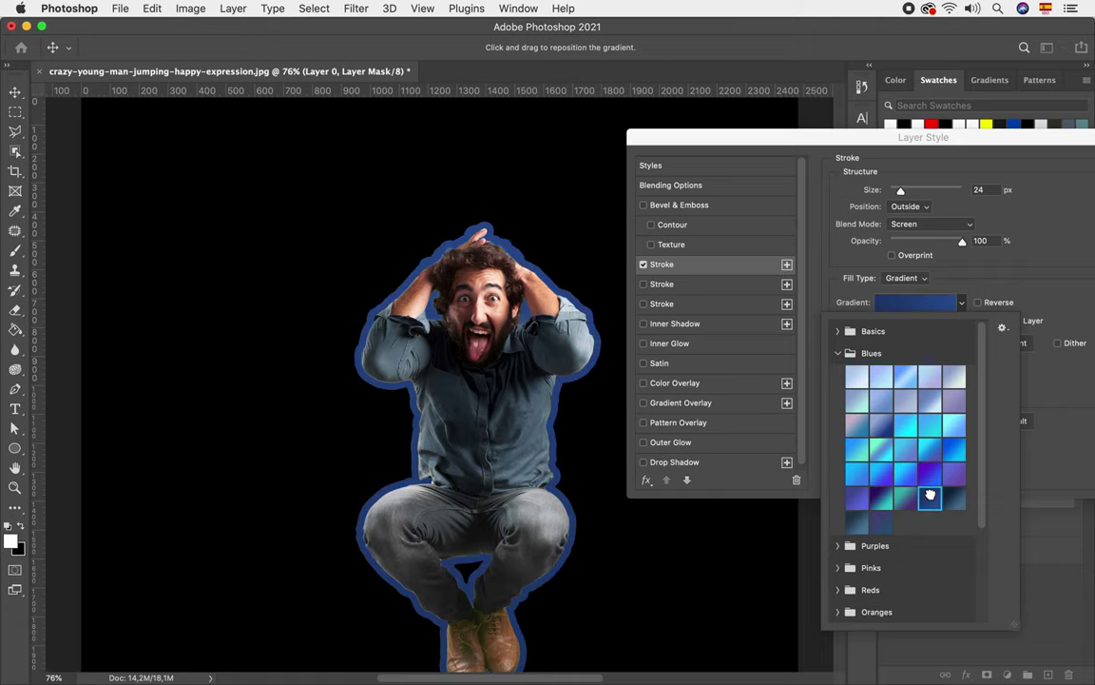
pyautogui.click(958, 295)
pyautogui.click(904, 278)
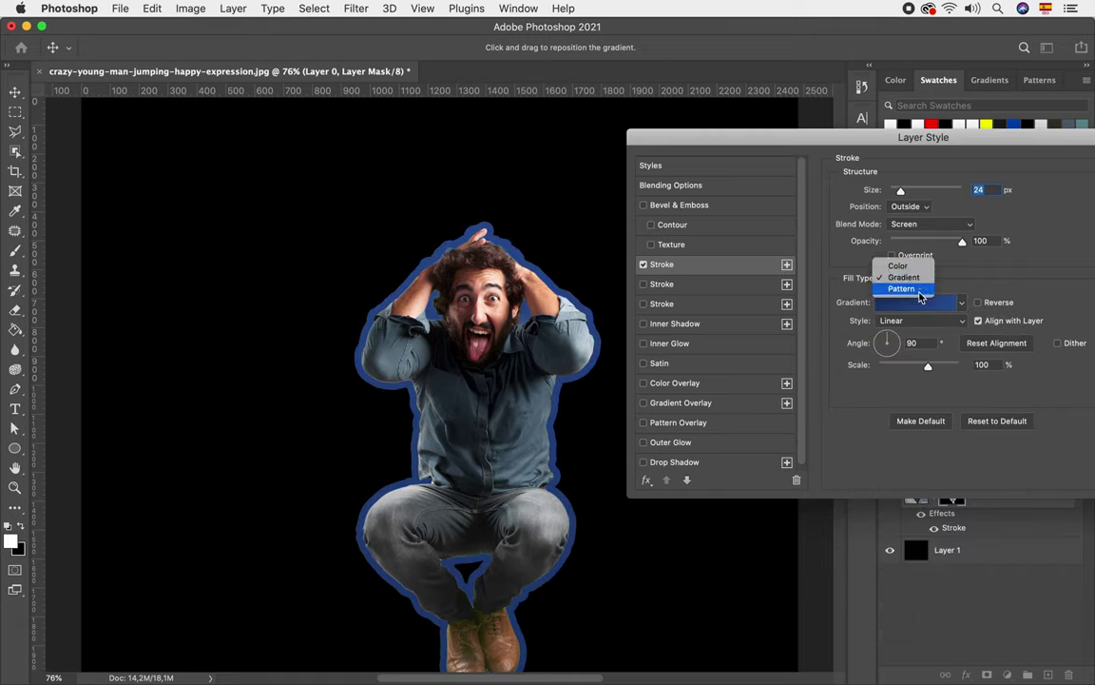
pyautogui.click(916, 290)
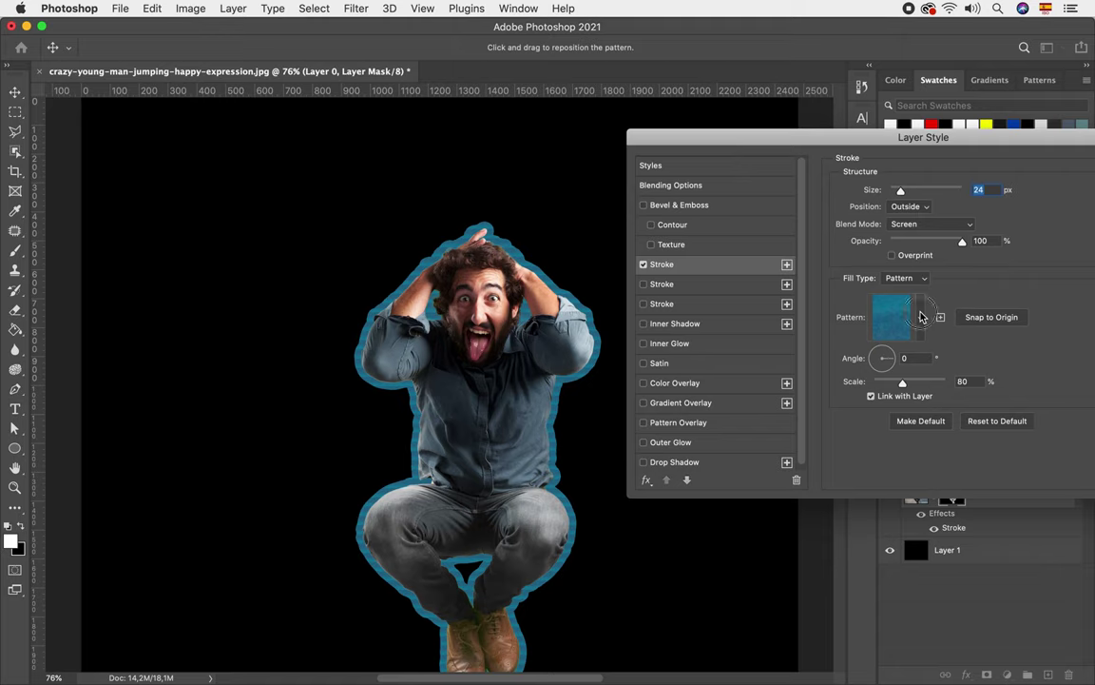
pyautogui.click(920, 317)
pyautogui.click(815, 404)
pyautogui.click(833, 429)
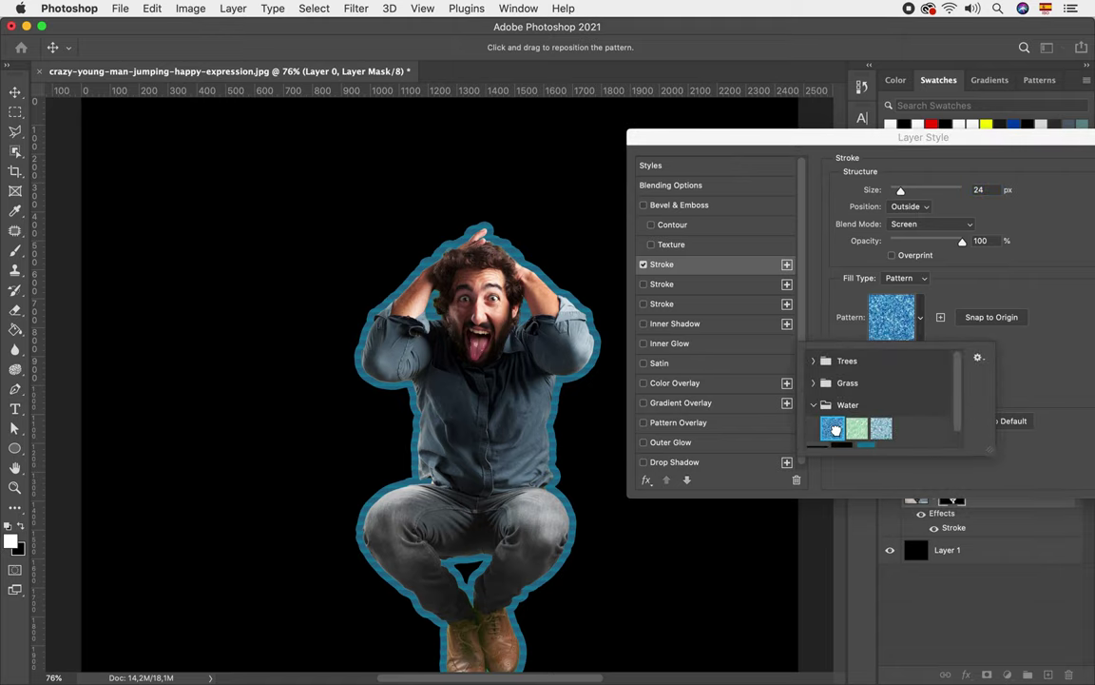
pyautogui.click(1001, 283)
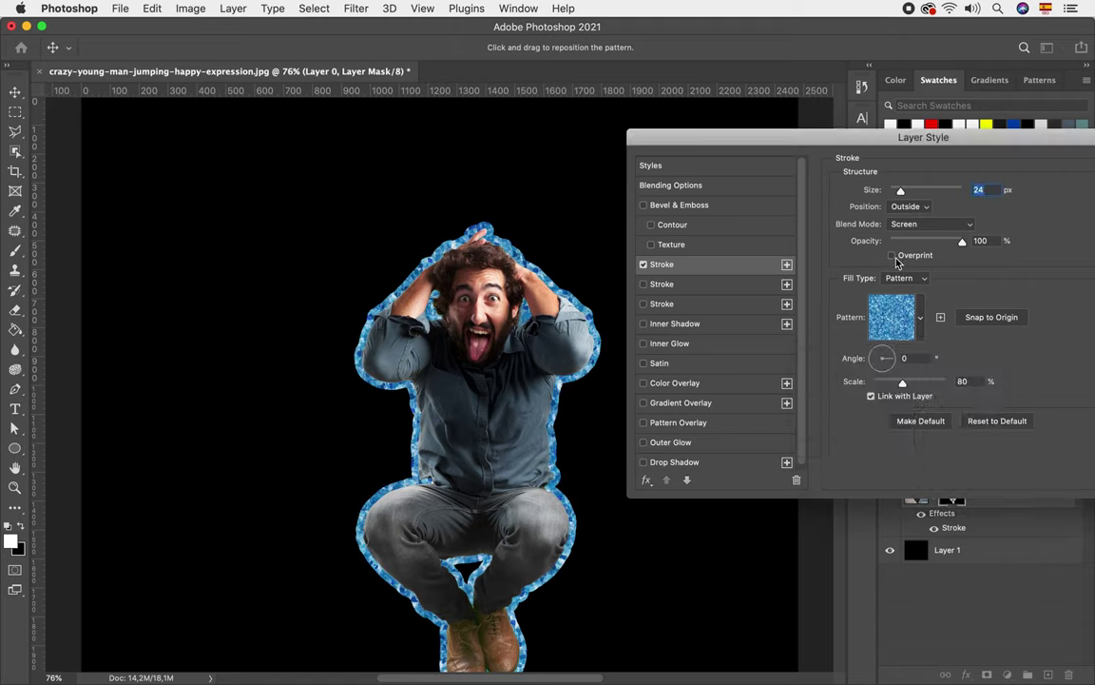
pyautogui.click(899, 277)
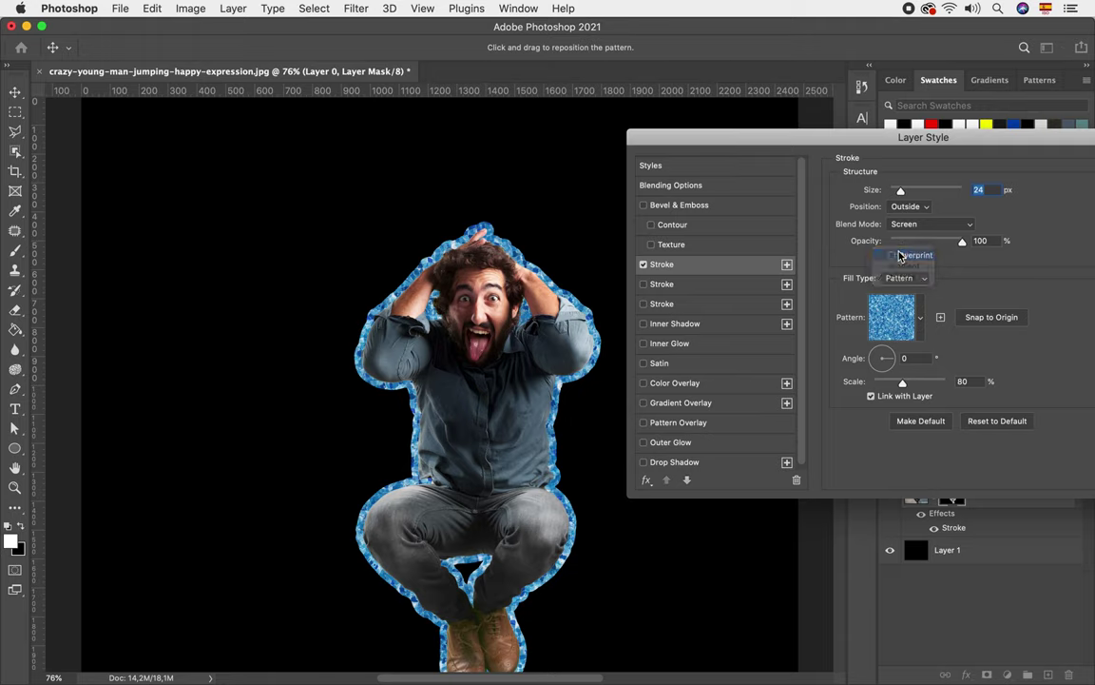
pyautogui.click(899, 244)
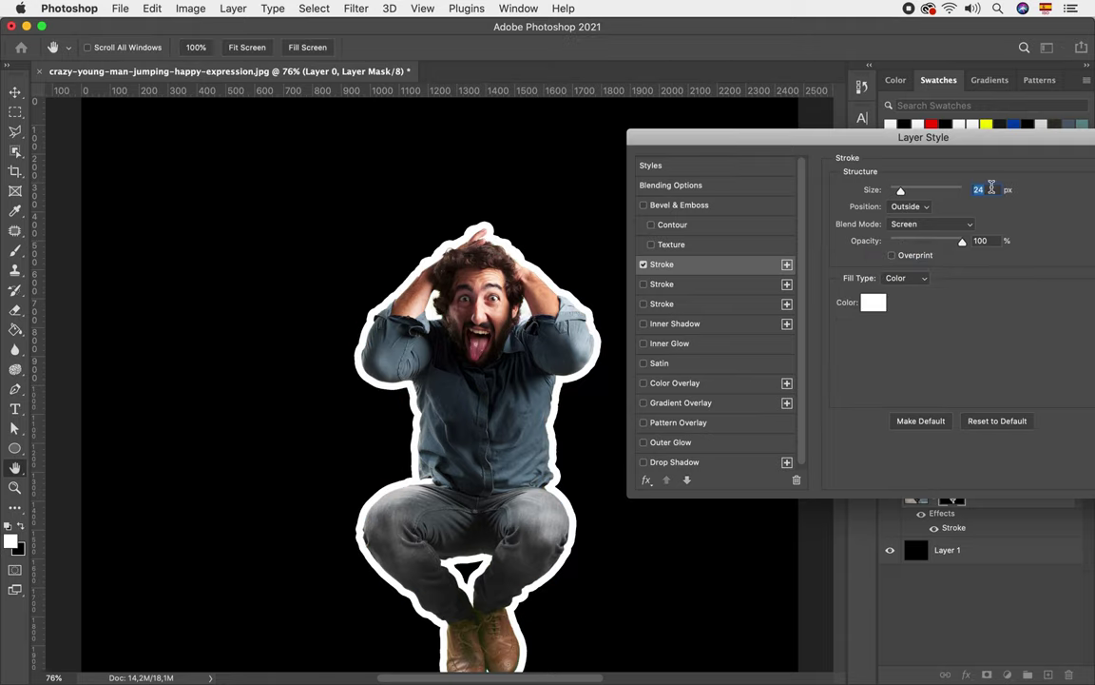
# Step: Thin the man's stroke to 20 px and check it by toggling its visibility
pyautogui.write('20')
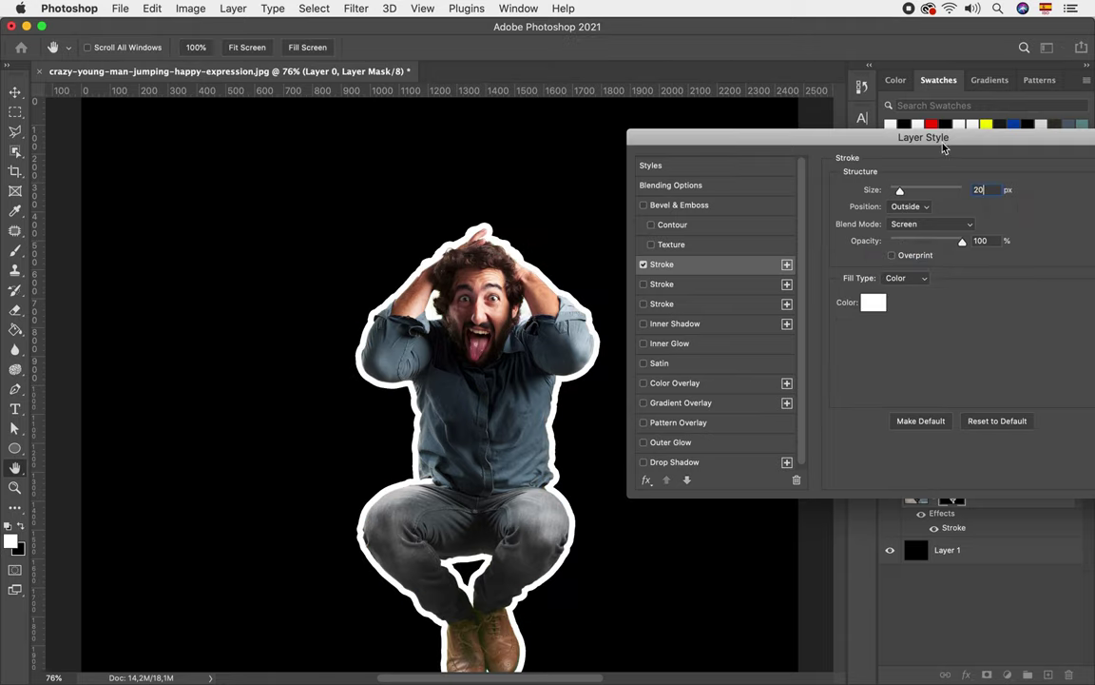
pyautogui.moveTo(948, 140); pyautogui.dragTo(631, 93)
pyautogui.click(845, 111)
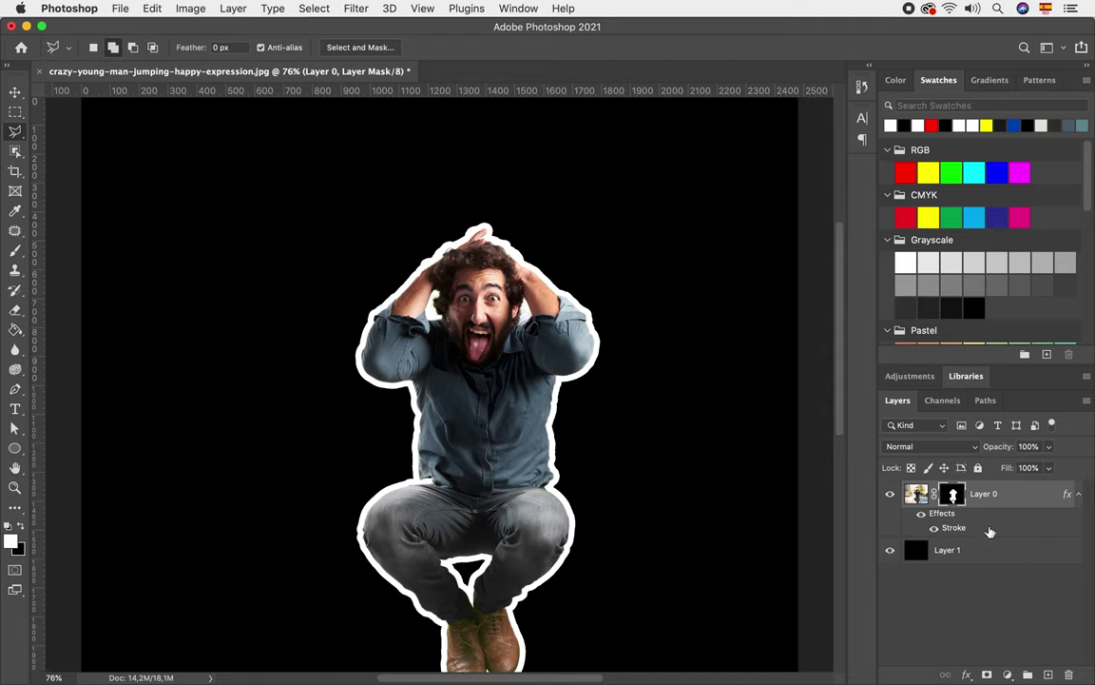
pyautogui.click(1077, 495)
pyautogui.click(1078, 495)
pyautogui.click(920, 521)
pyautogui.click(921, 519)
# Step: Review the stroke settings unchanged, then hide Layer 0's stroke effect and collapse its effects
pyautogui.click(956, 536)
pyautogui.doubleClick(953, 529)
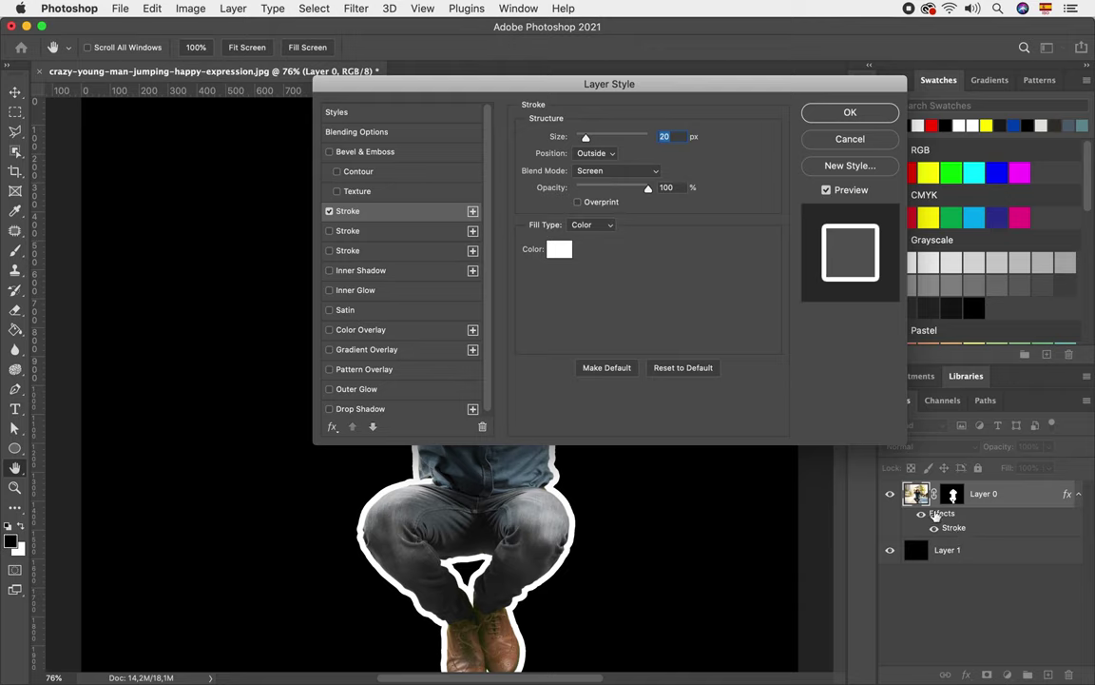
pyautogui.moveTo(476, 91); pyautogui.dragTo(731, 205)
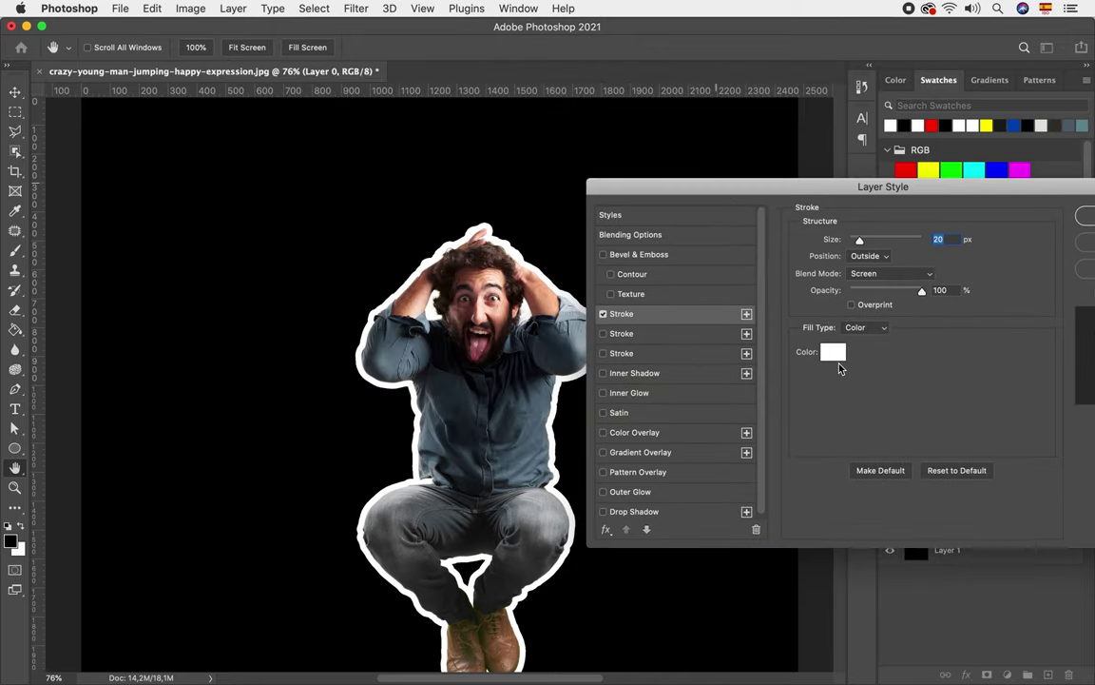
pyautogui.click(833, 352)
pyautogui.click(840, 398)
pyautogui.click(1090, 249)
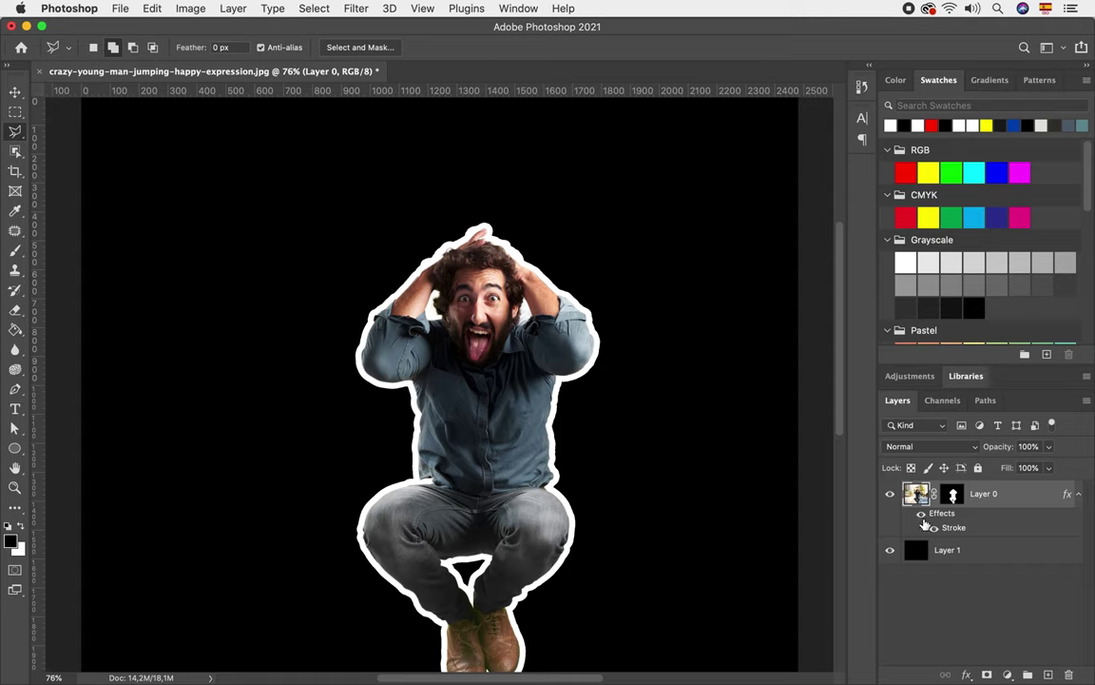
pyautogui.click(920, 514)
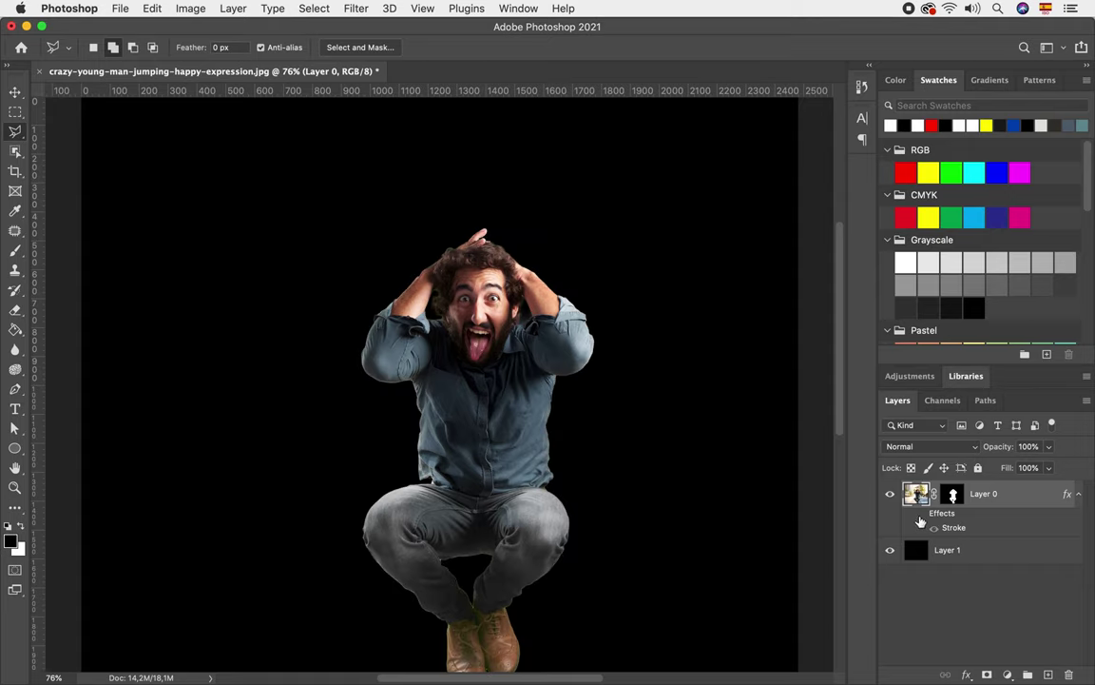
pyautogui.click(1078, 494)
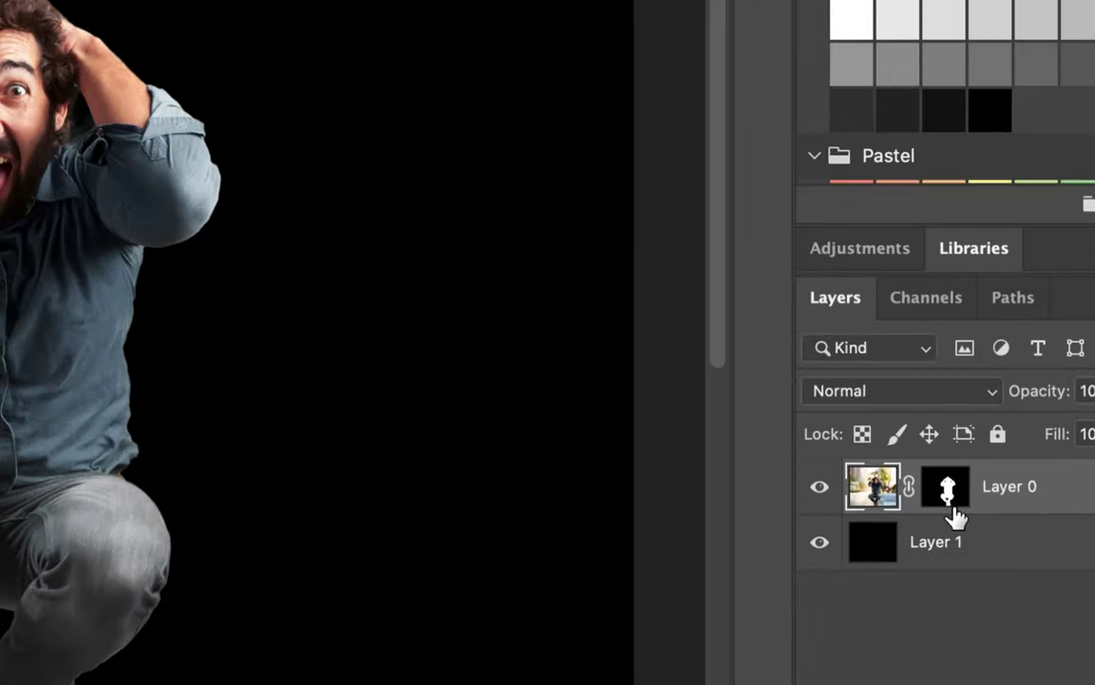
# Step: Load the Layer 0 mask as a selection and place a new Layer 2 beneath it
pyautogui.moveTo(951, 505); pyautogui.dragTo(946, 501)
pyautogui.keyDown('ctrl'); pyautogui.click(947, 497); pyautogui.keyUp('ctrl')
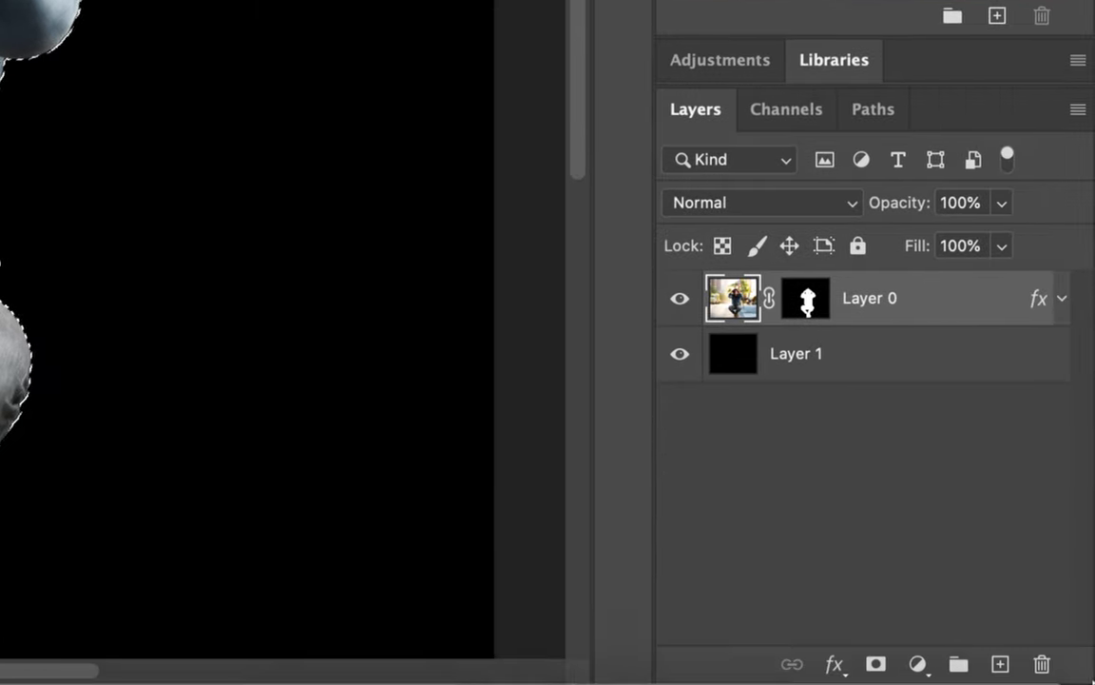
pyautogui.click(1003, 664)
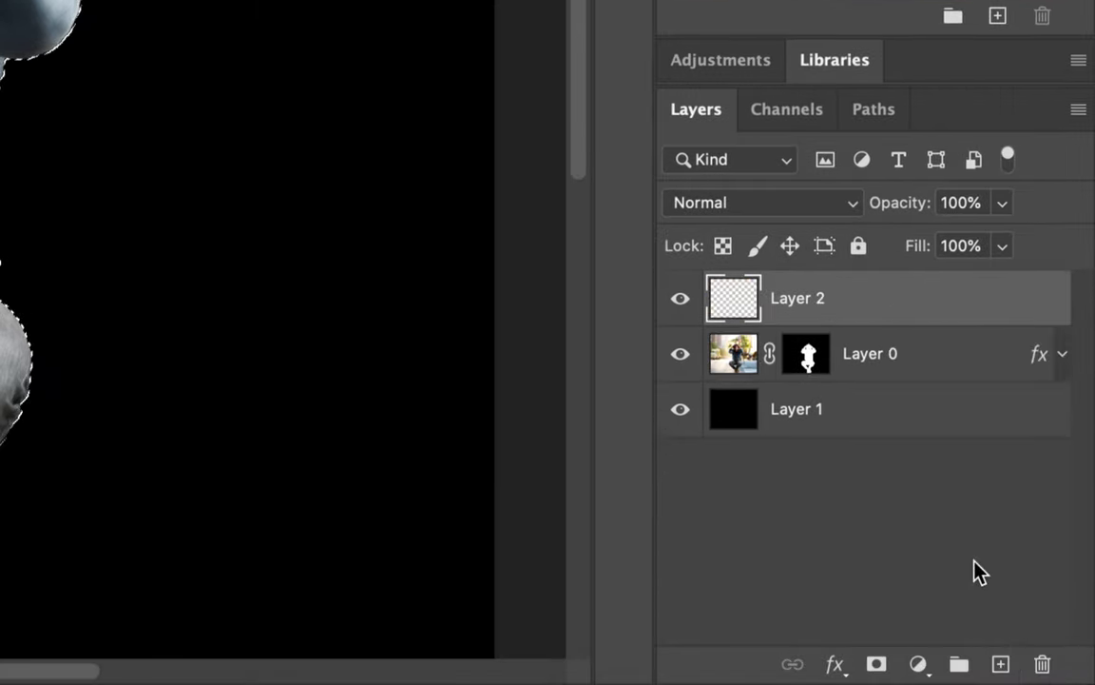
pyautogui.moveTo(823, 294); pyautogui.dragTo(821, 369)
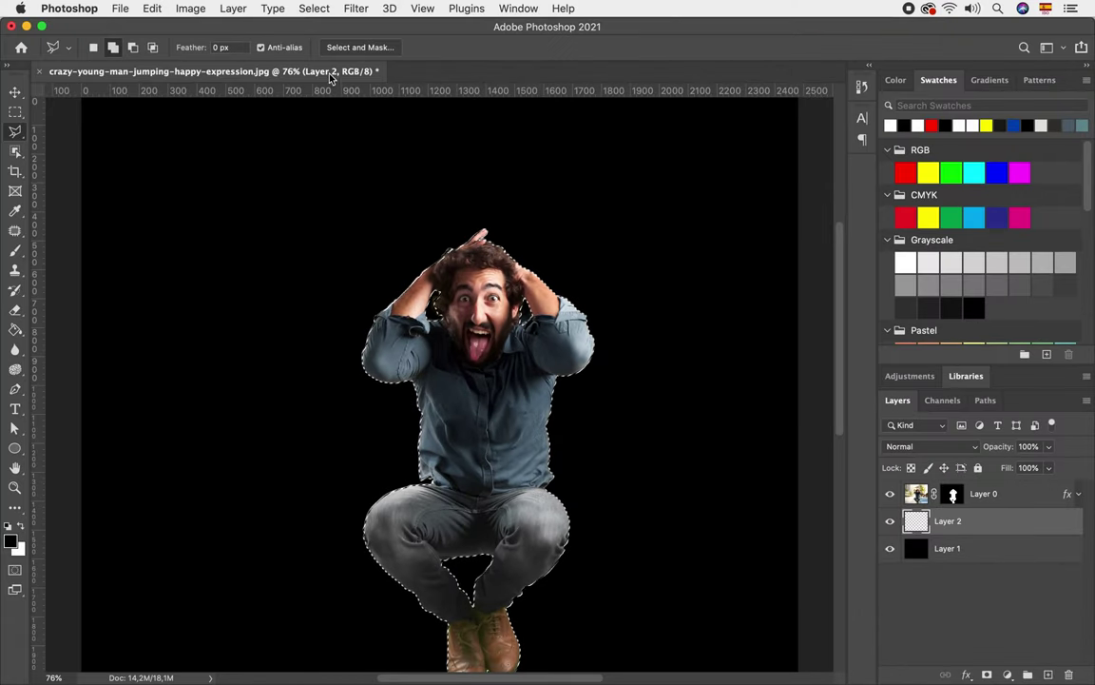
pyautogui.click(314, 10)
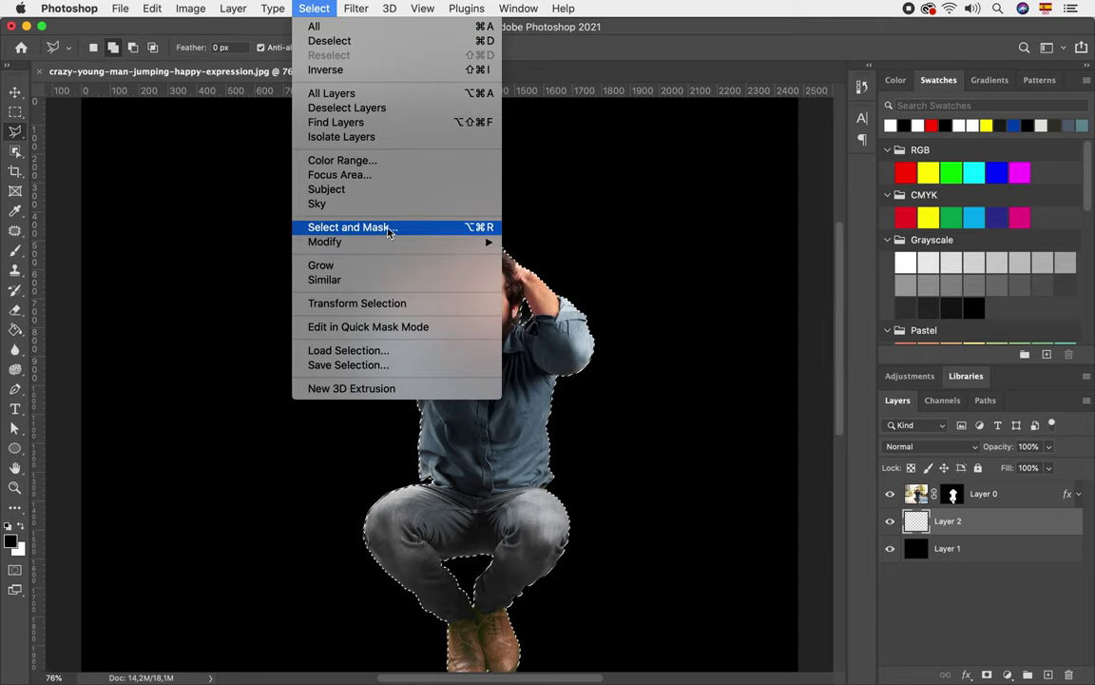
pyautogui.moveTo(324, 241)
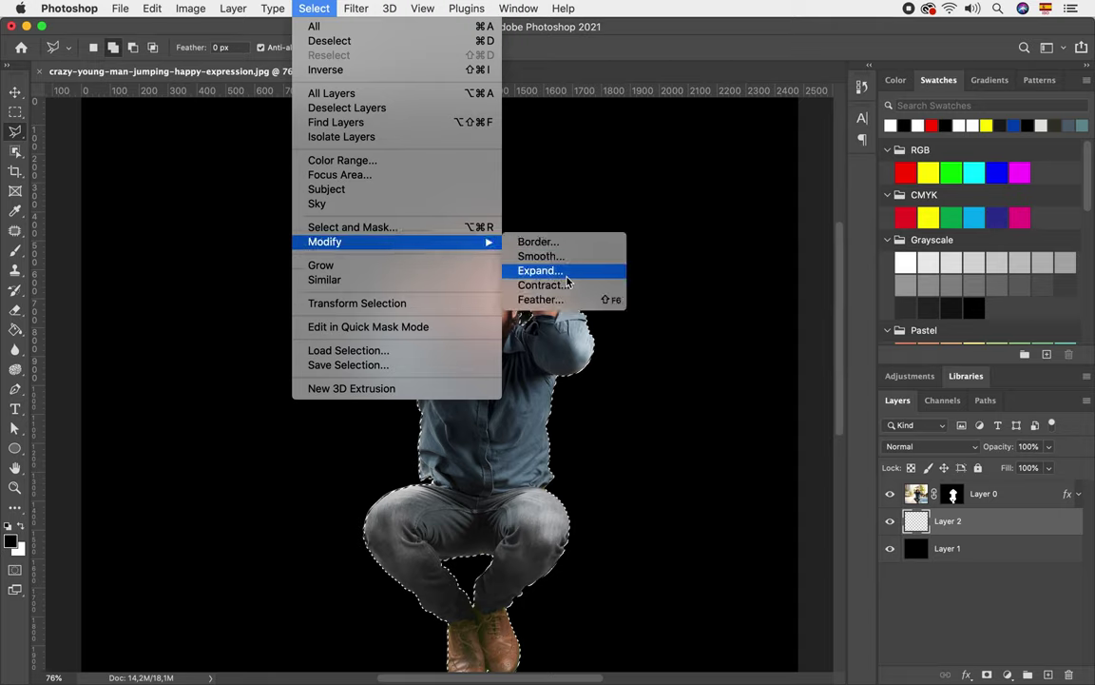
# Step: Expand the man's selection by 15 pixels, then undo the expansion
pyautogui.click(566, 273)
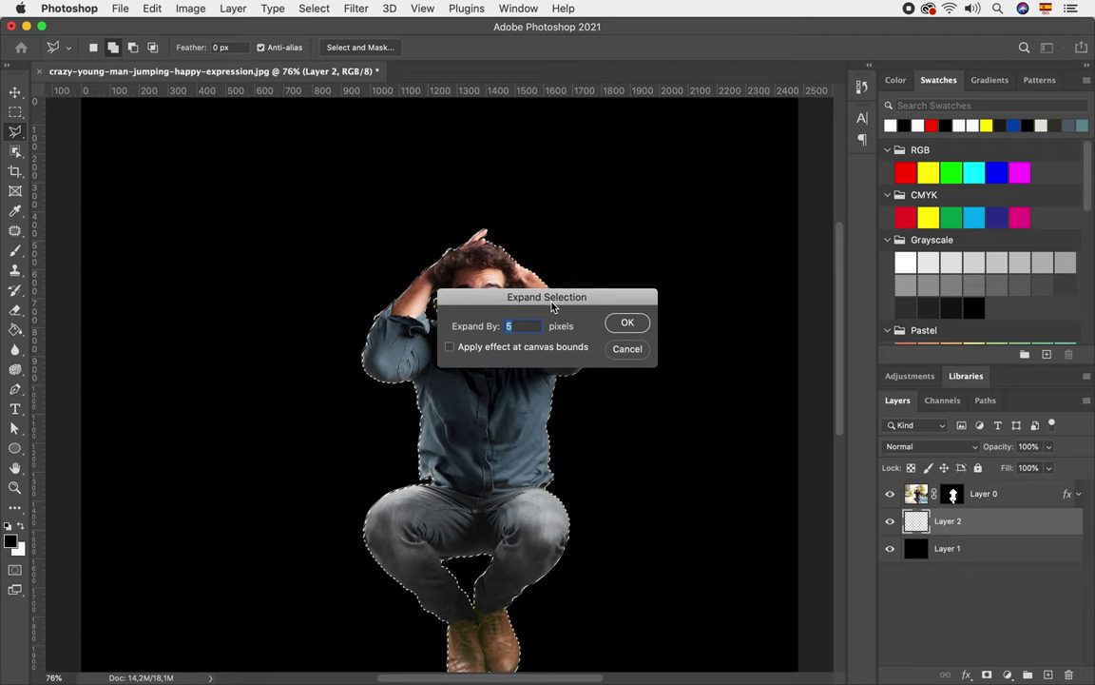
pyautogui.moveTo(568, 295)
pyautogui.mouseDown()
pyautogui.moveTo(789, 247)
pyautogui.moveTo(797, 223)
pyautogui.mouseUp()
pyautogui.write('15')
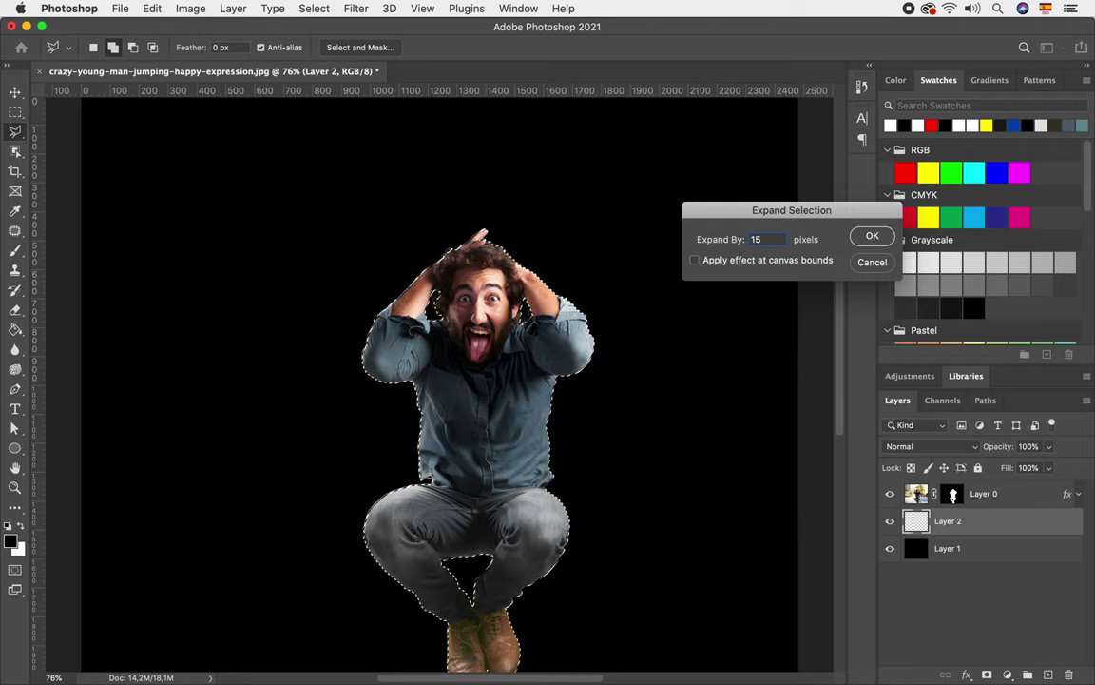
pyautogui.press('Return')
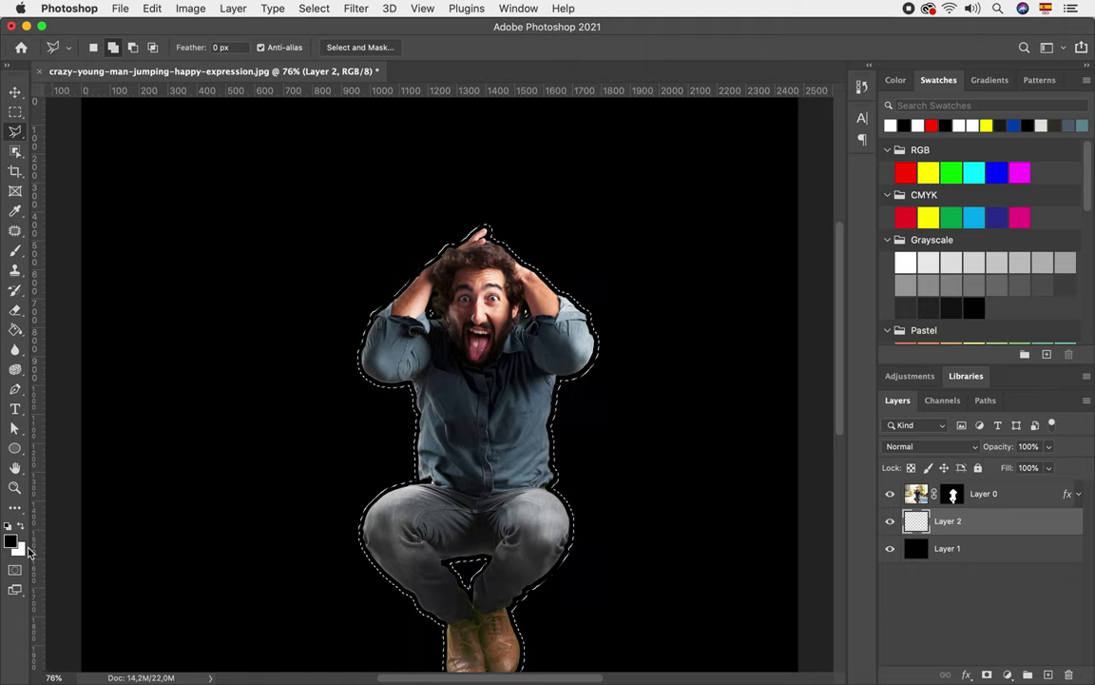
pyautogui.hotkey('ctrl', 'z')
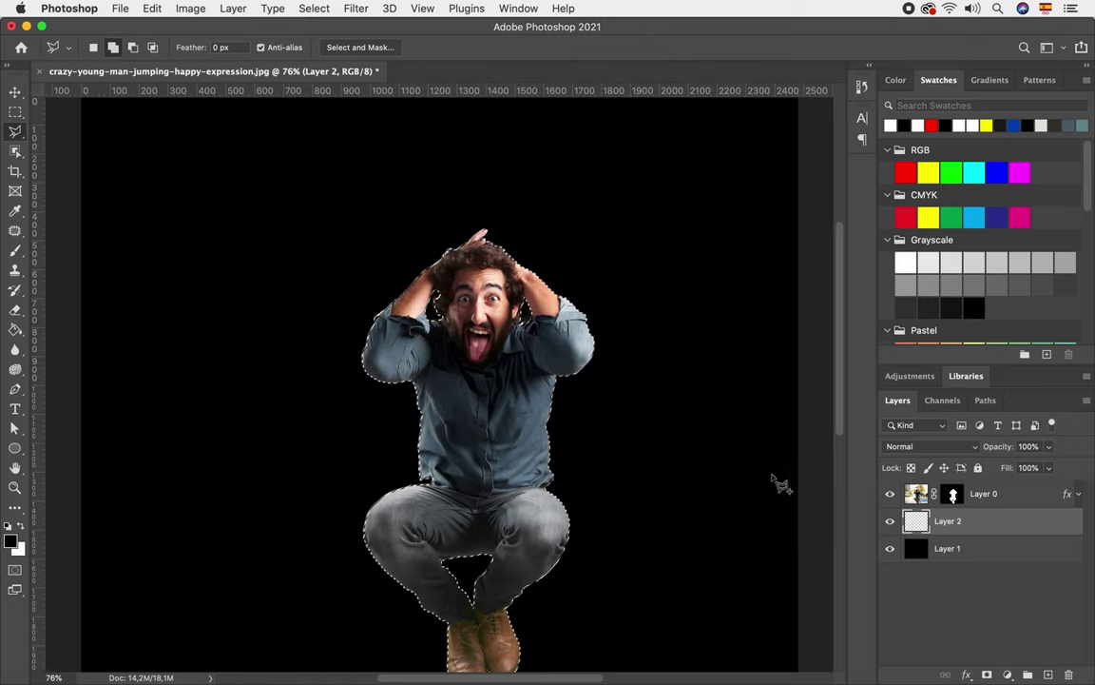
# Step: Expand the selection by 30 pixels and fill it with white on Layer 2
pyautogui.click(305, 7)
pyautogui.moveTo(324, 241)
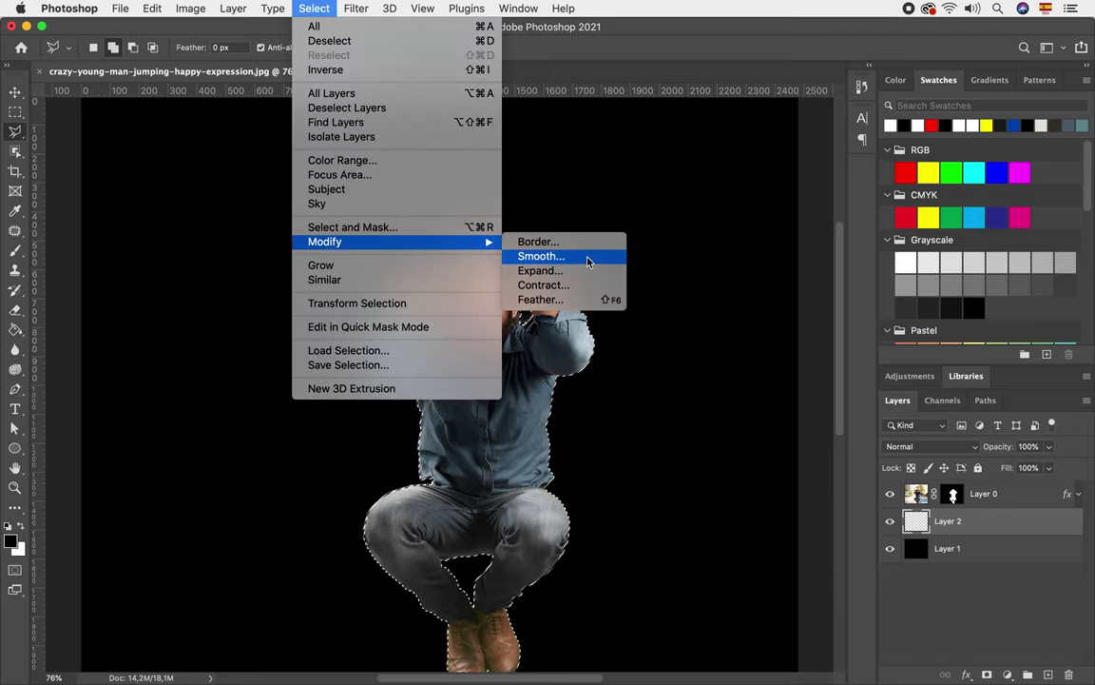
pyautogui.click(578, 275)
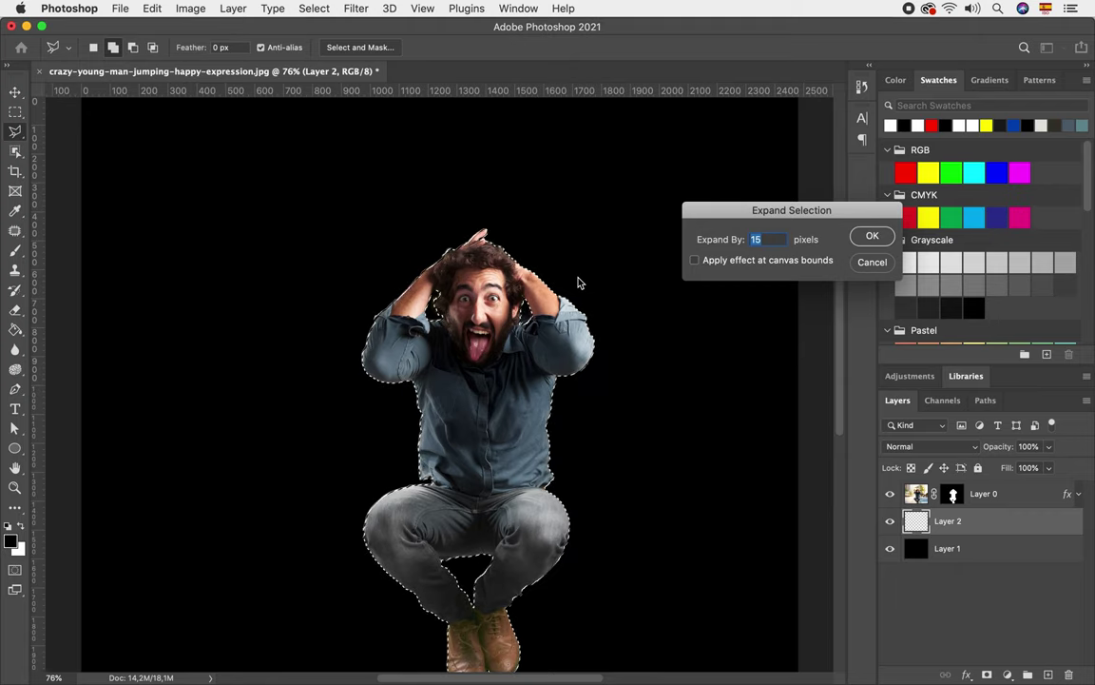
pyautogui.write('30')
pyautogui.press('Return')
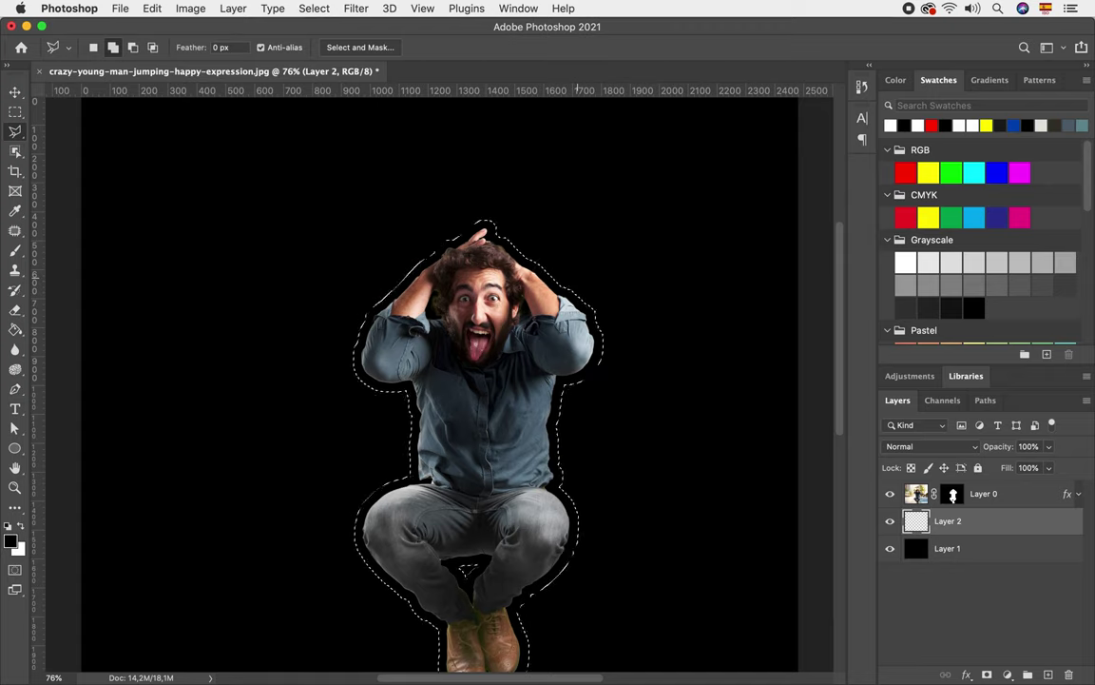
pyautogui.press('super+BackSpace')
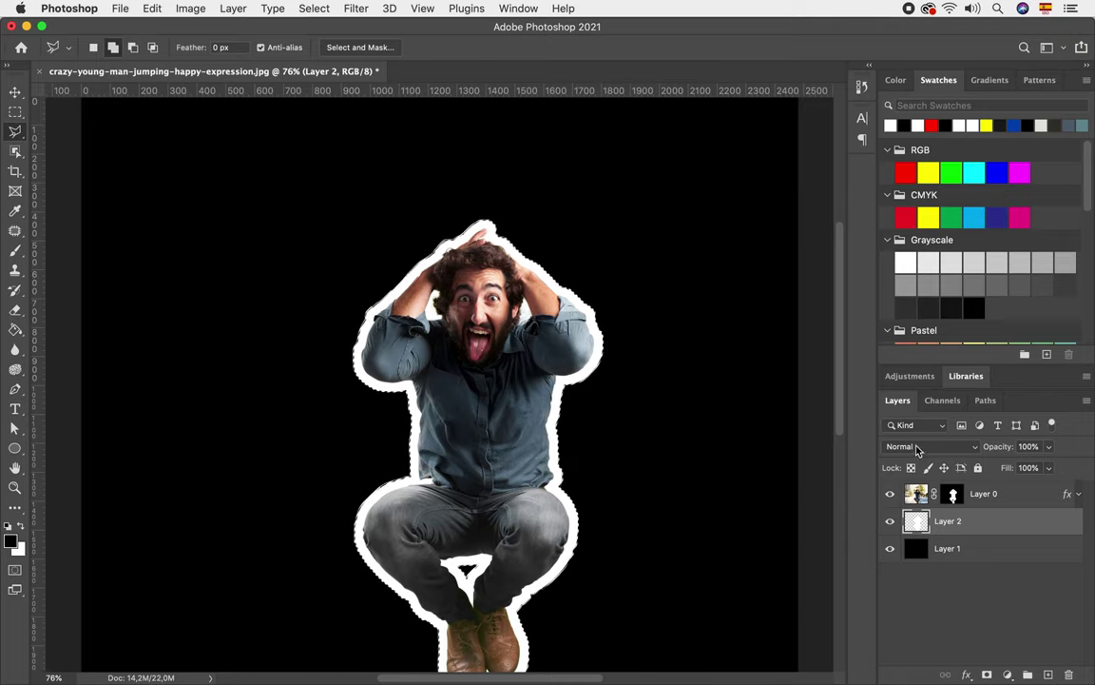
# Step: Deselect, hide Layer 2's white fill outline, and enable Layer 0's stroke effect instead
pyautogui.press('super+d')
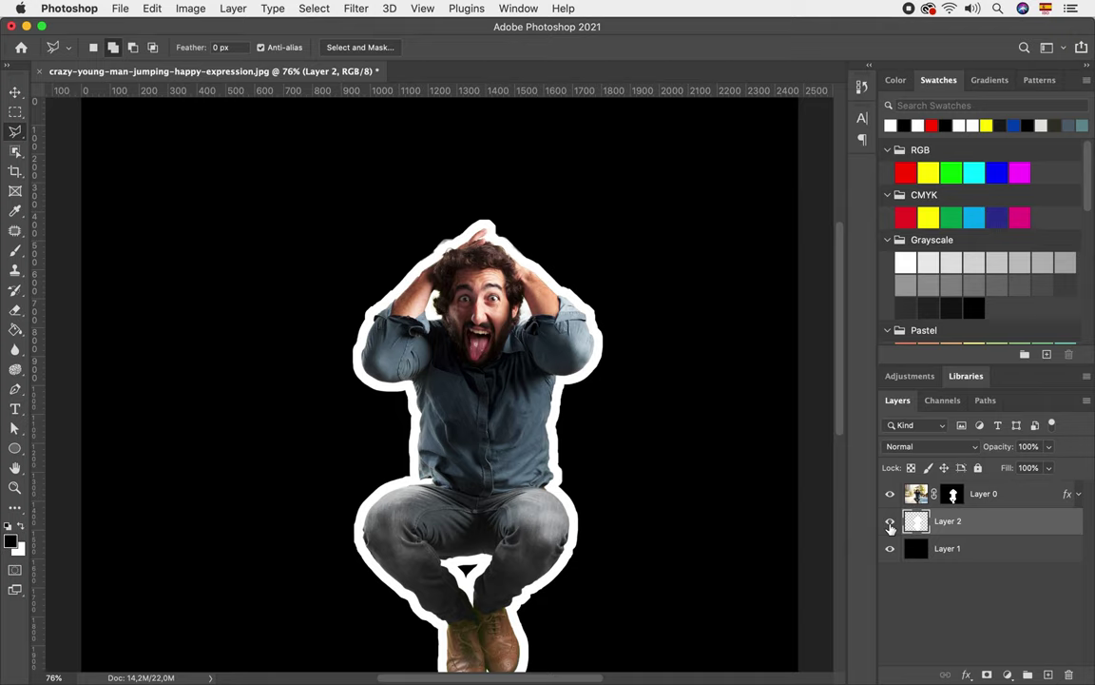
pyautogui.click(890, 522)
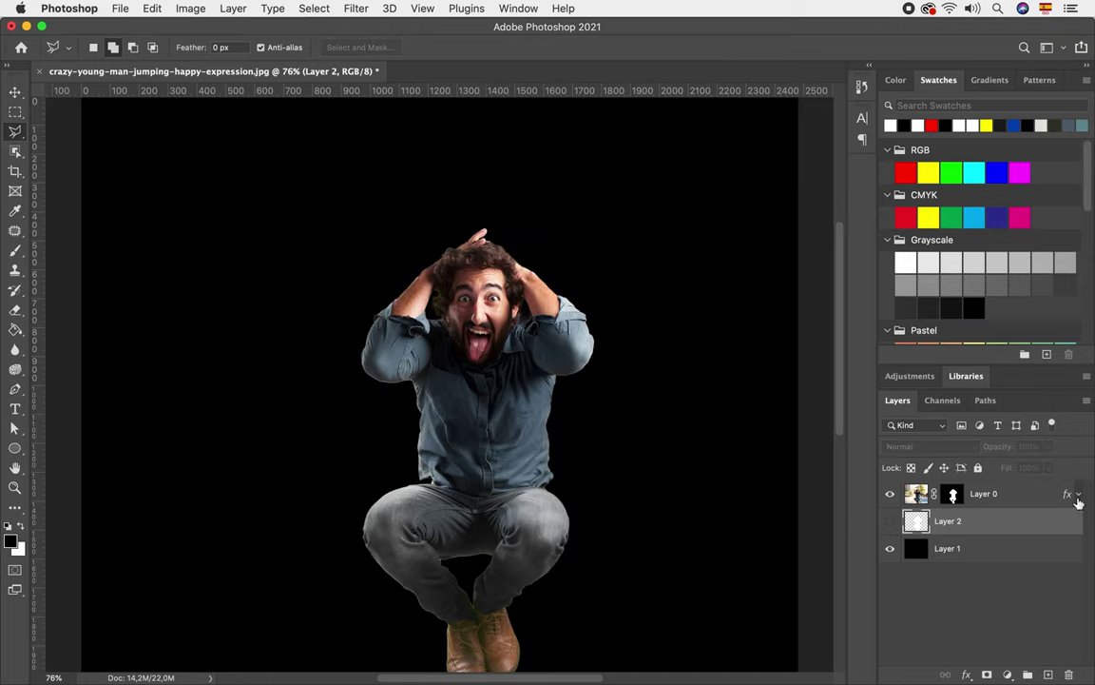
pyautogui.click(1078, 495)
pyautogui.click(917, 522)
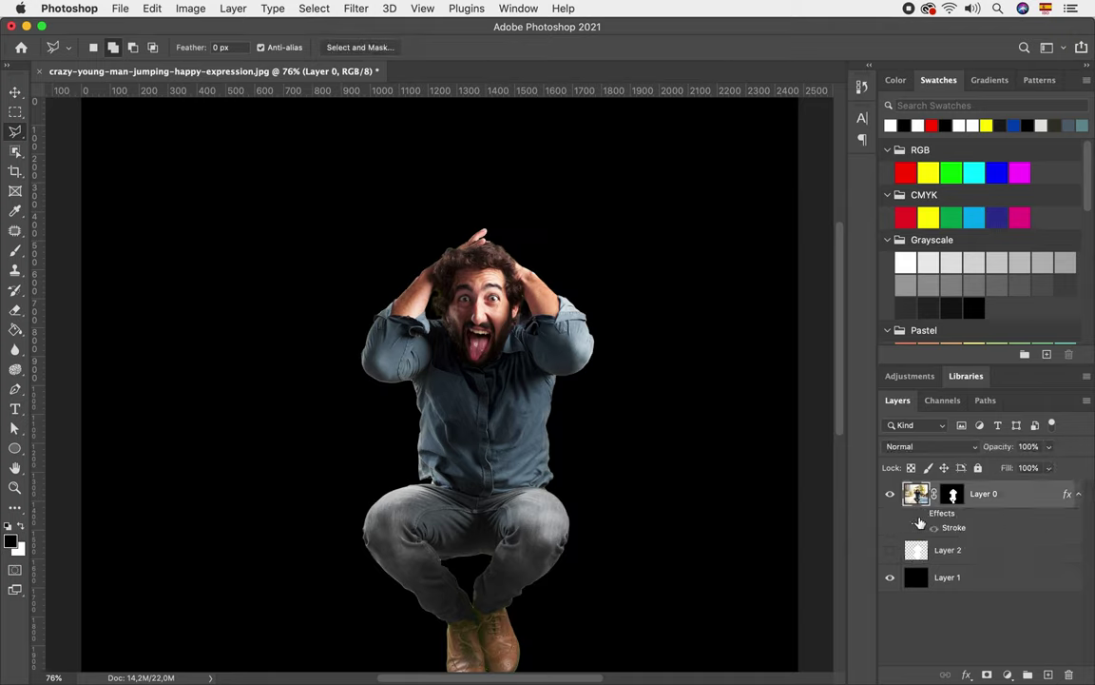